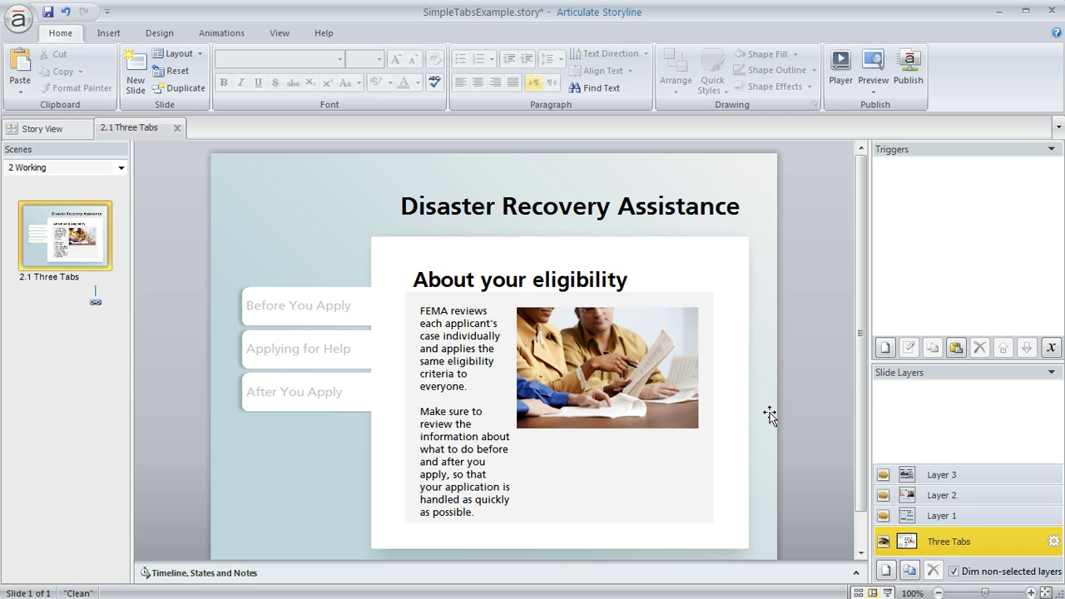
Step: Review the content of Layers 1, 2 and 3, then return to the Three Tabs base layer
click(940, 518)
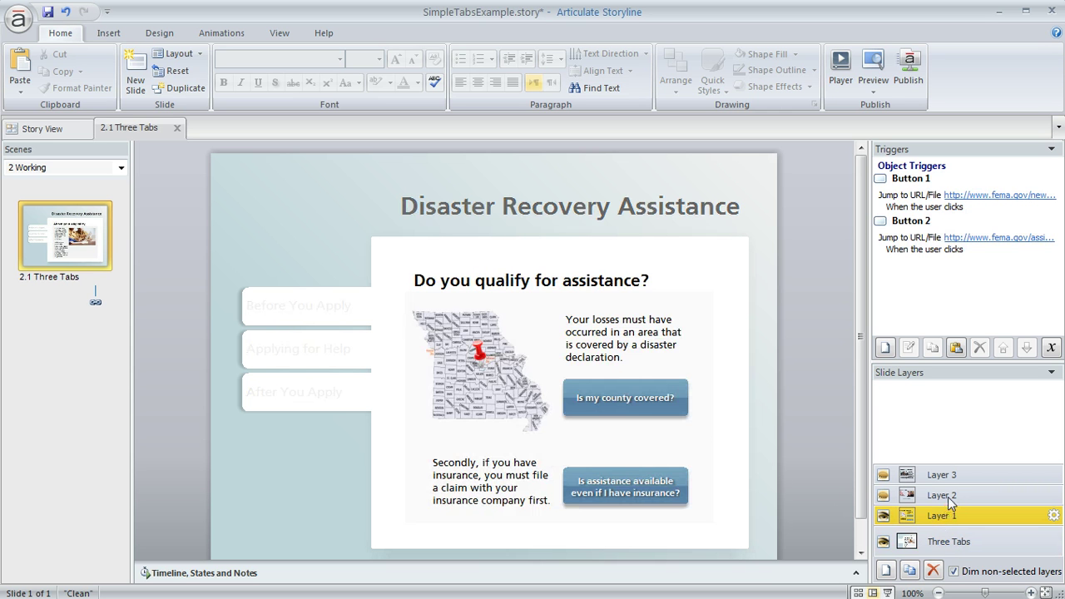
click(945, 497)
click(945, 476)
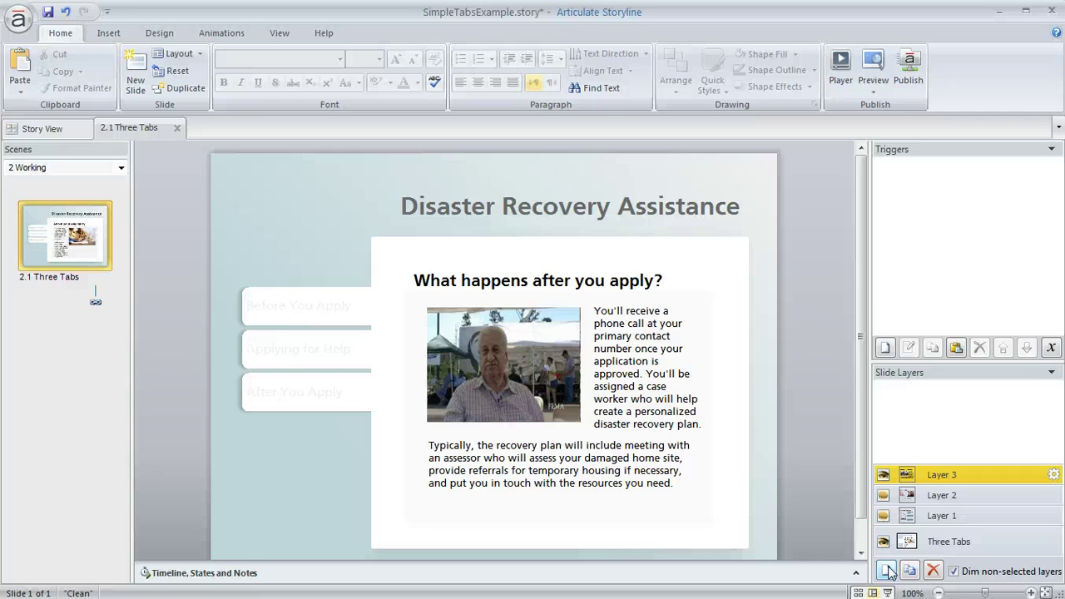
double_click(938, 474)
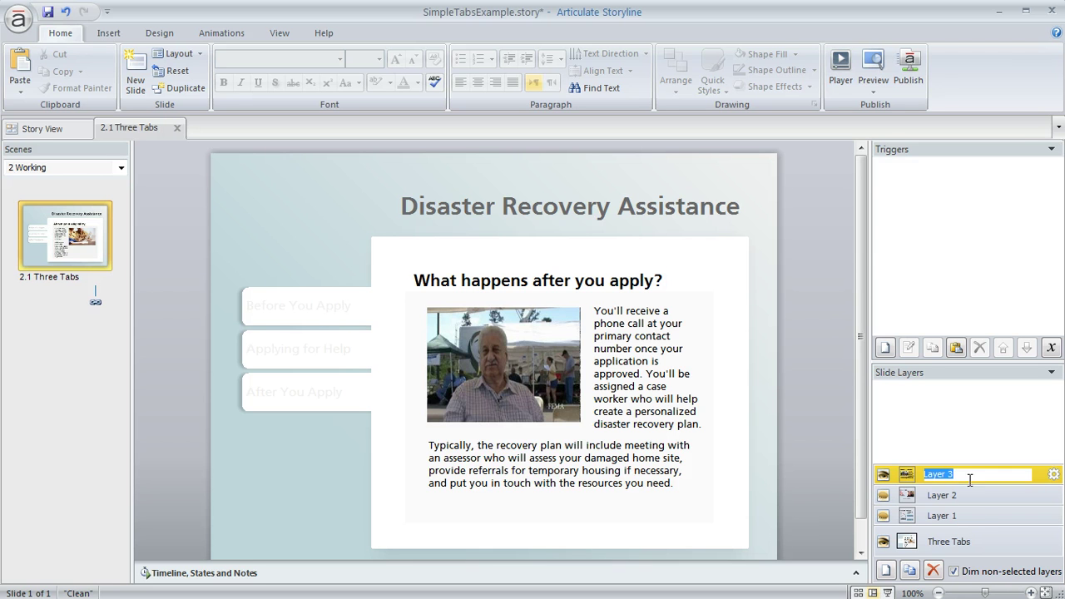
click(975, 503)
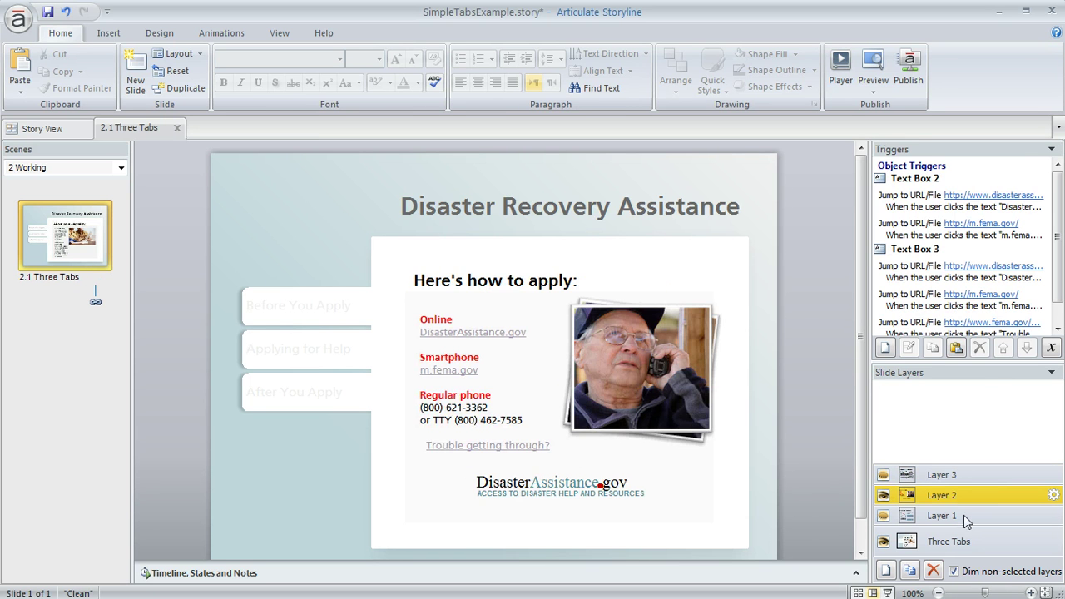
click(964, 515)
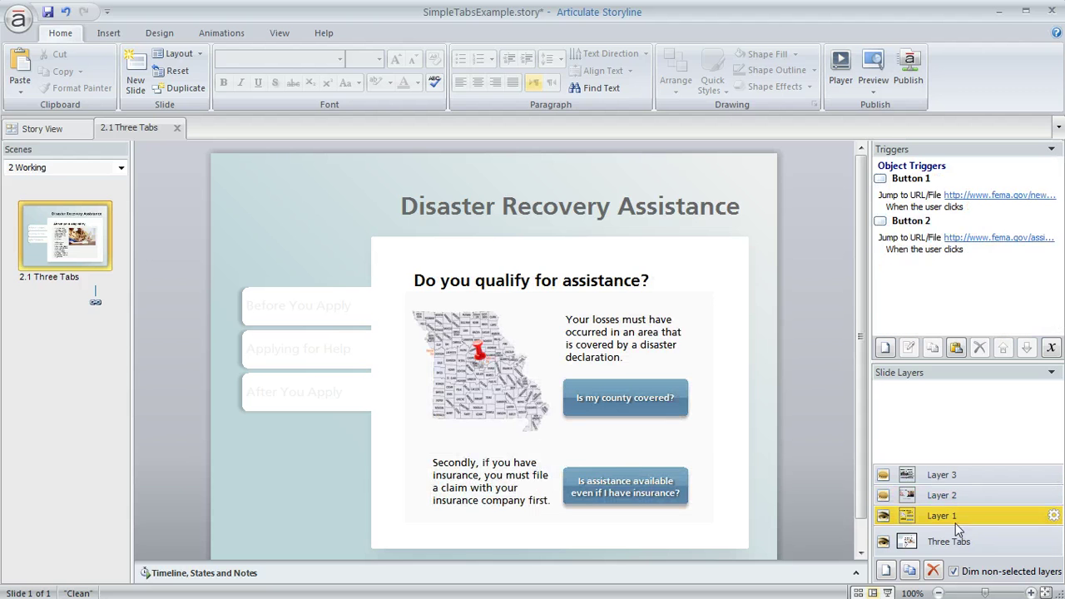
click(945, 481)
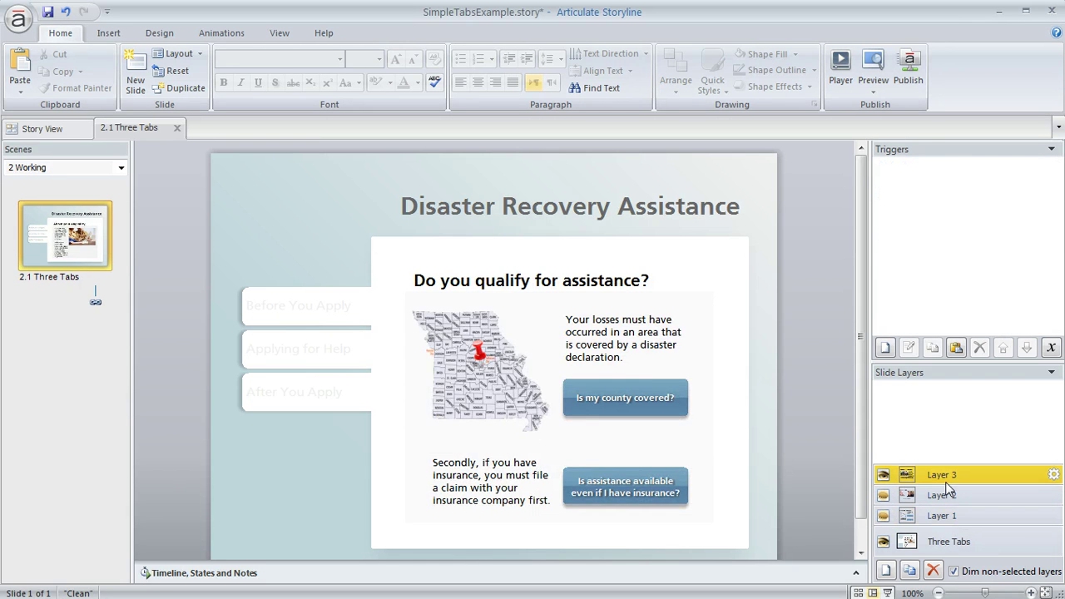
click(958, 545)
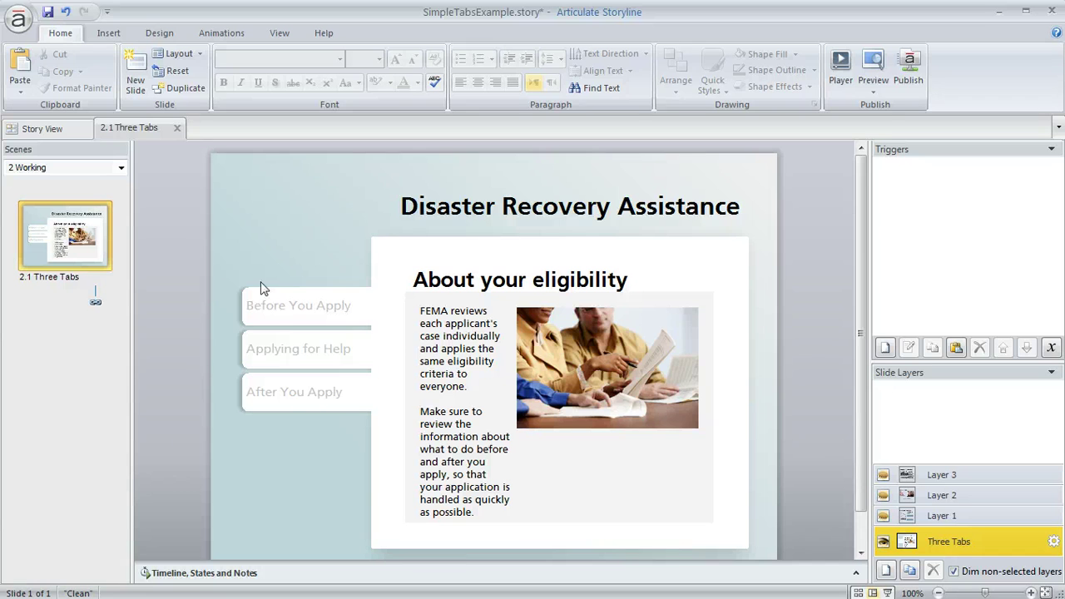
Step: Select the three tabs and pick the first standard button style from the Button gallery
drag(186, 272, 454, 435)
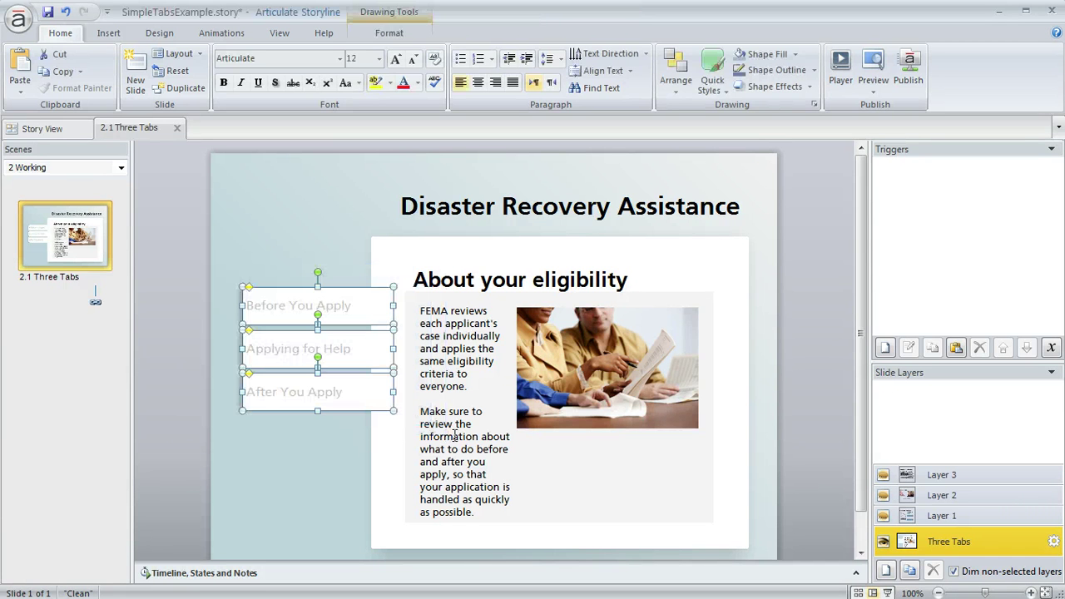
click(108, 33)
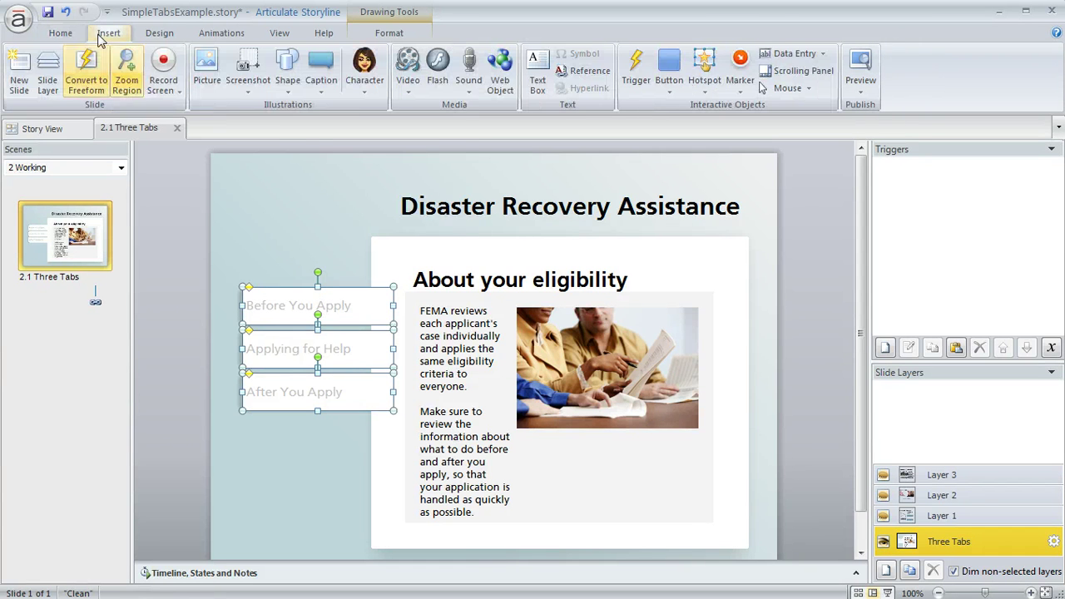
click(286, 83)
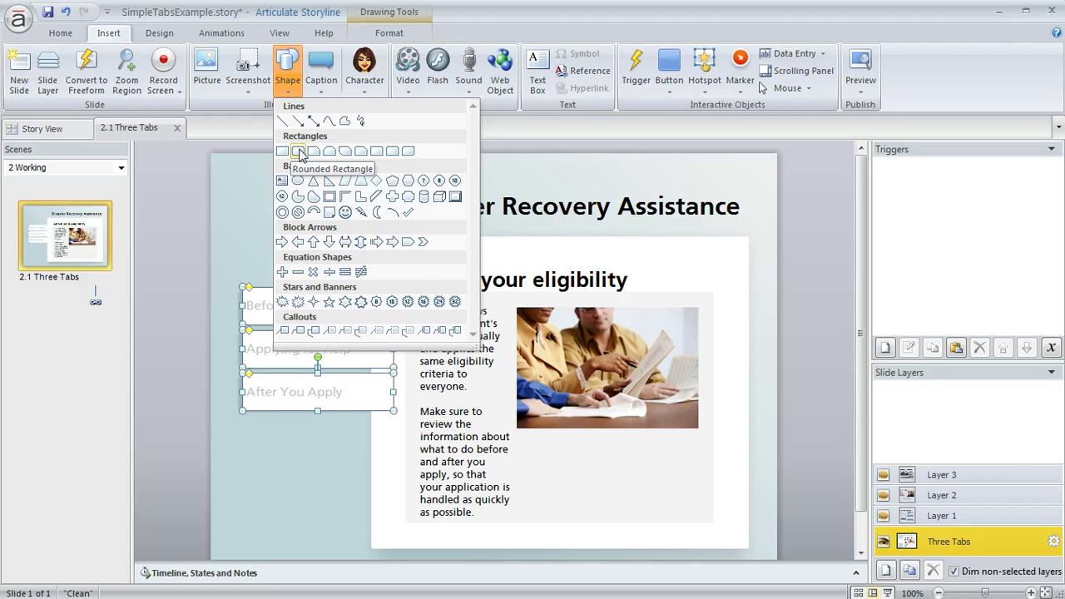
click(197, 195)
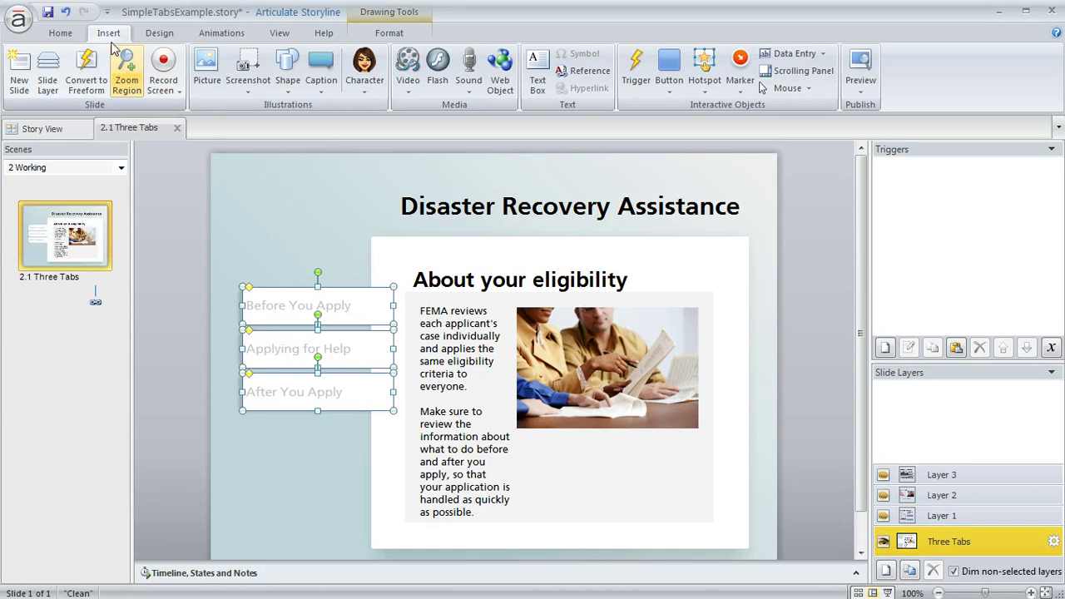
click(671, 83)
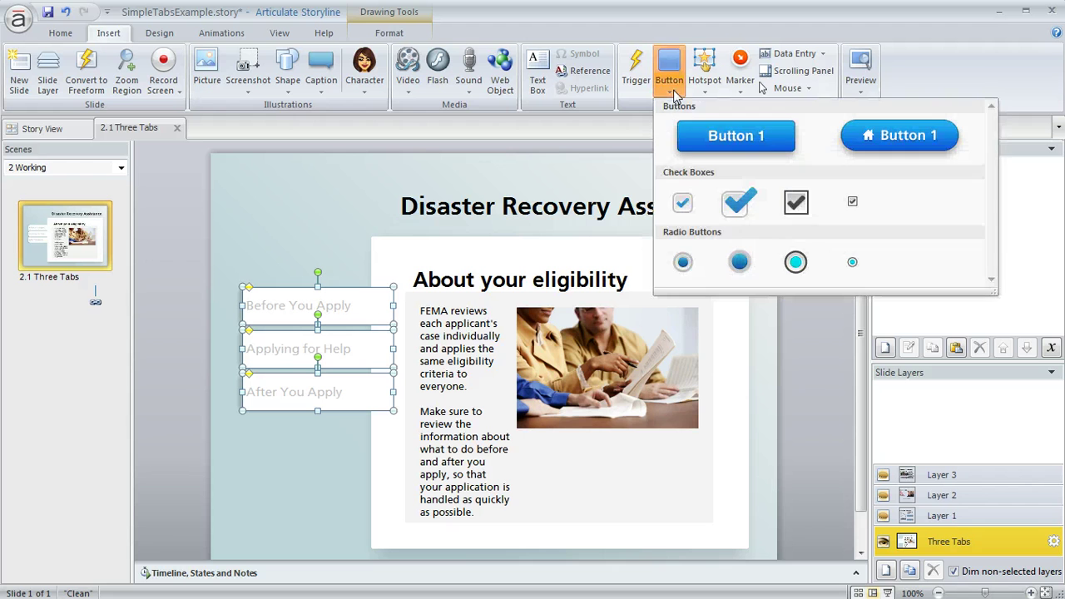
click(711, 139)
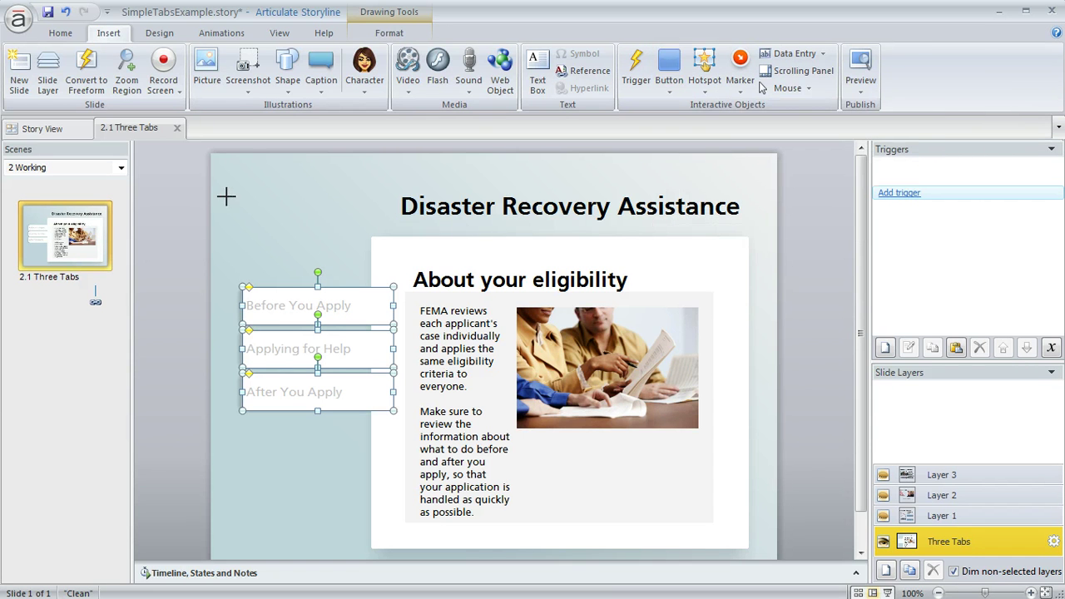
mouse_move(223, 196)
mouse_down()
mouse_move(376, 238)
mouse_move(335, 260)
mouse_up()
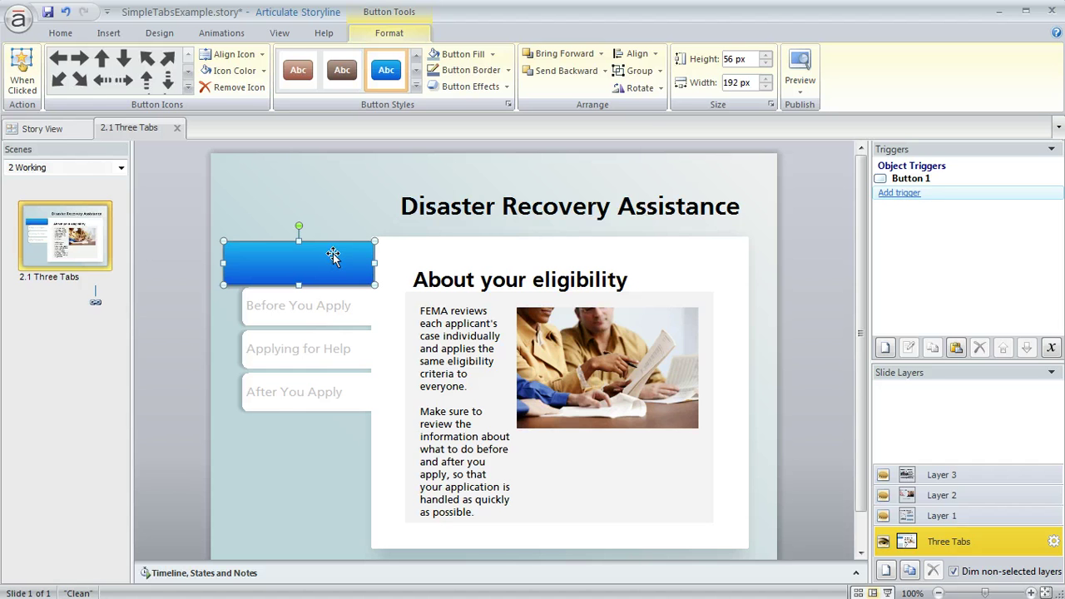
click(860, 576)
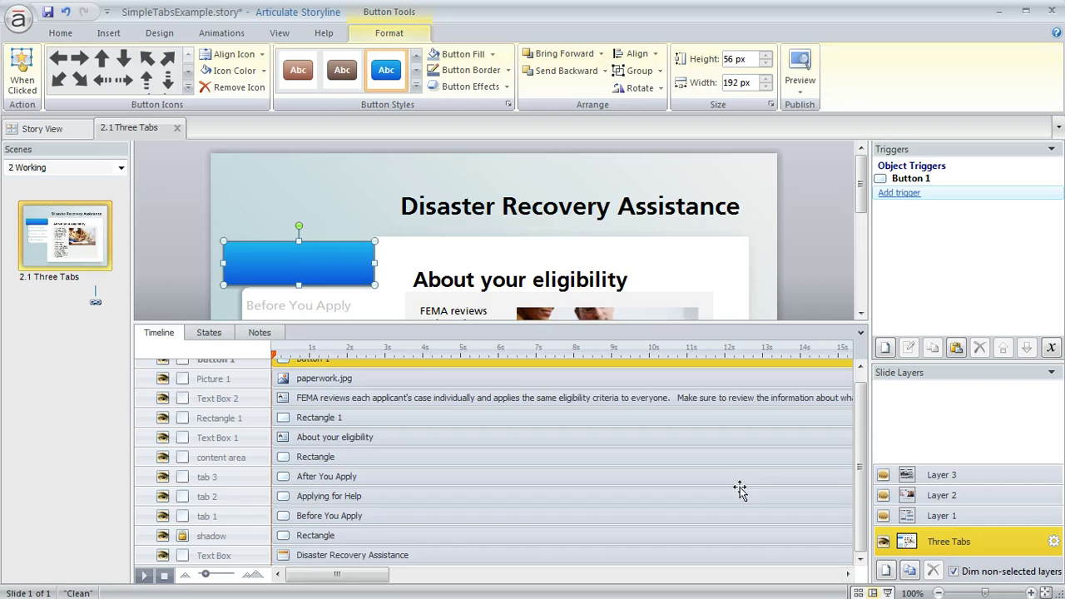
click(209, 332)
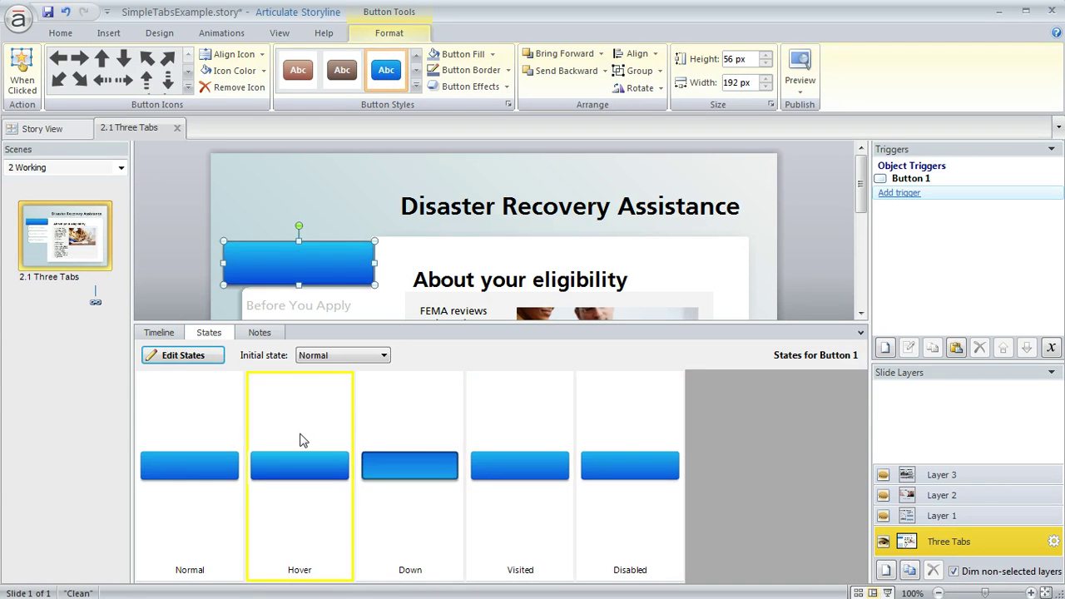
click(861, 332)
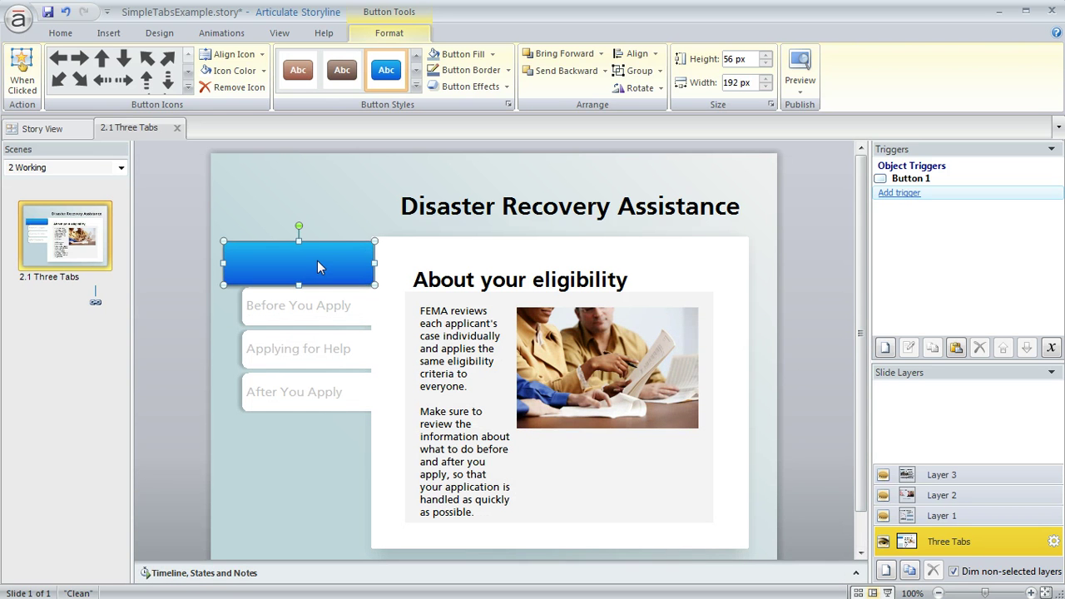
key(Delete)
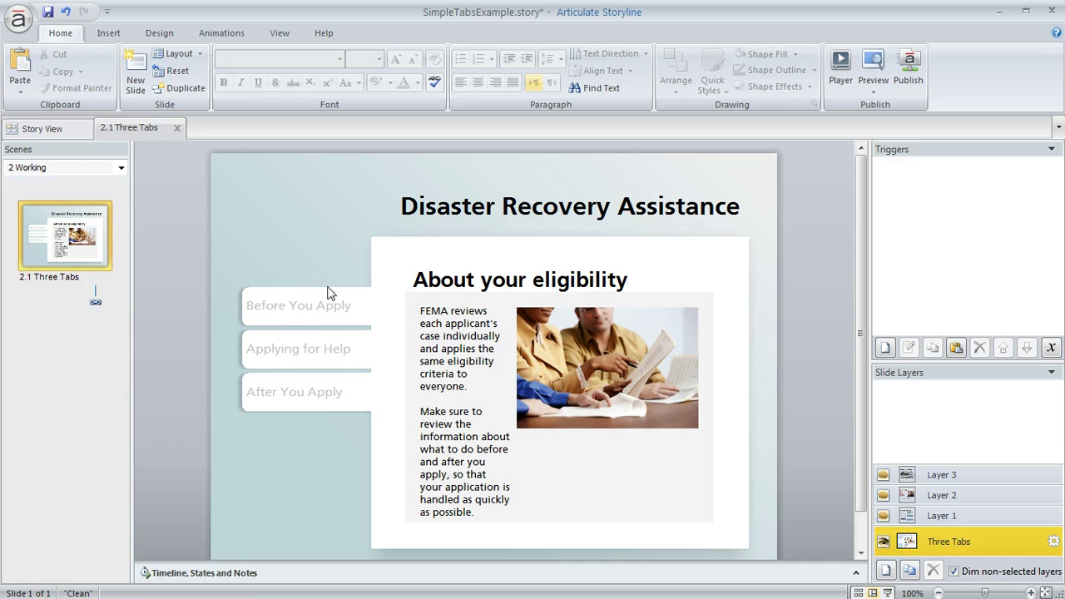
Step: Show the Before You Apply tab's Normal, Hover and Selected states and preview Selected
click(335, 293)
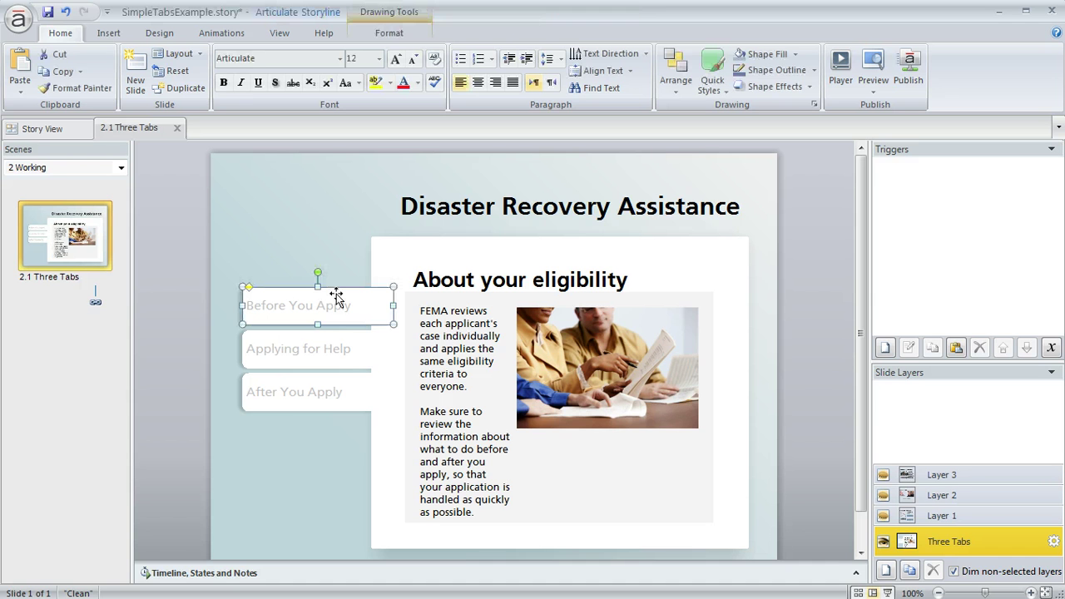
click(857, 575)
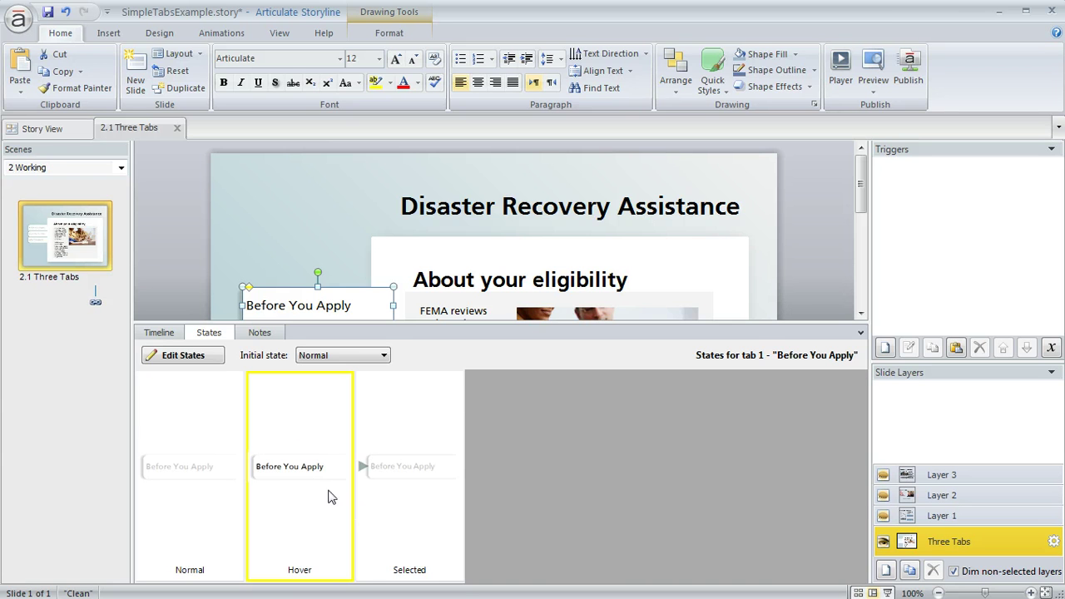
click(429, 501)
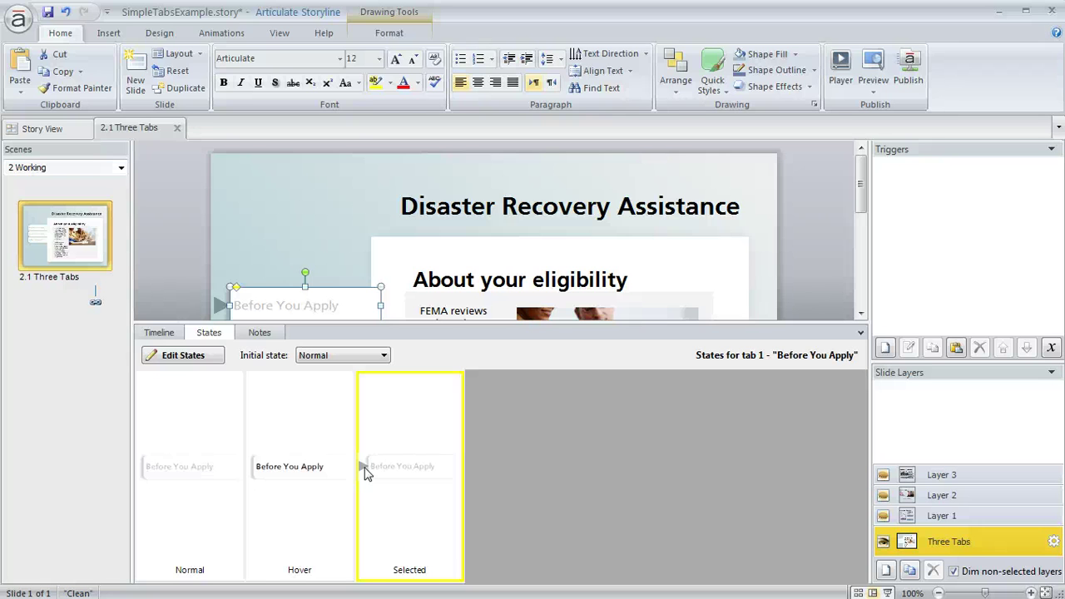
click(278, 298)
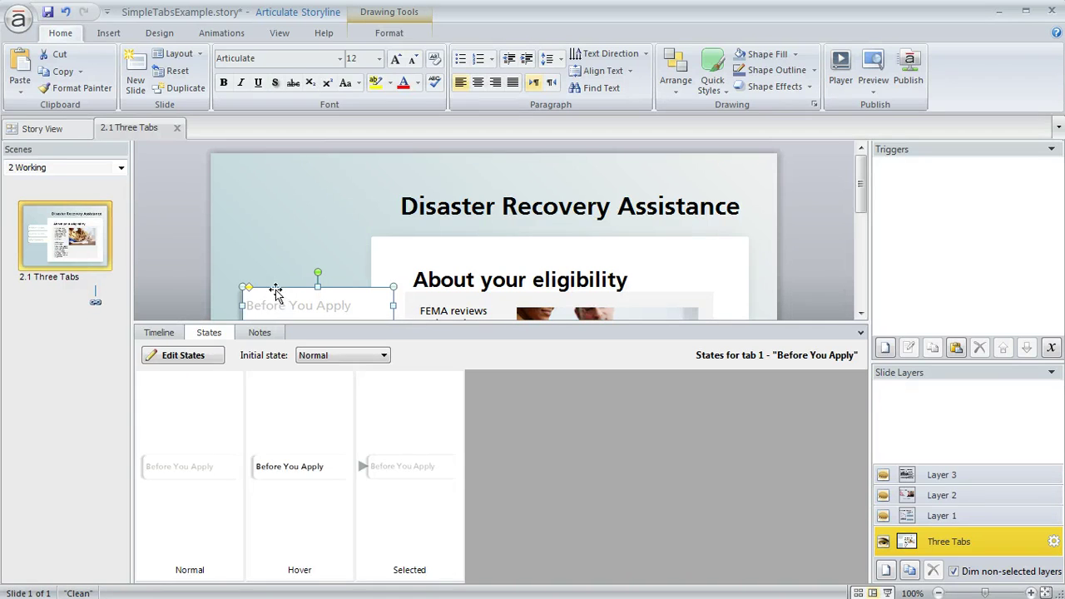
Step: Inspect the tab 1, tab 2 and tab 3 objects on the base layer's timeline
click(176, 335)
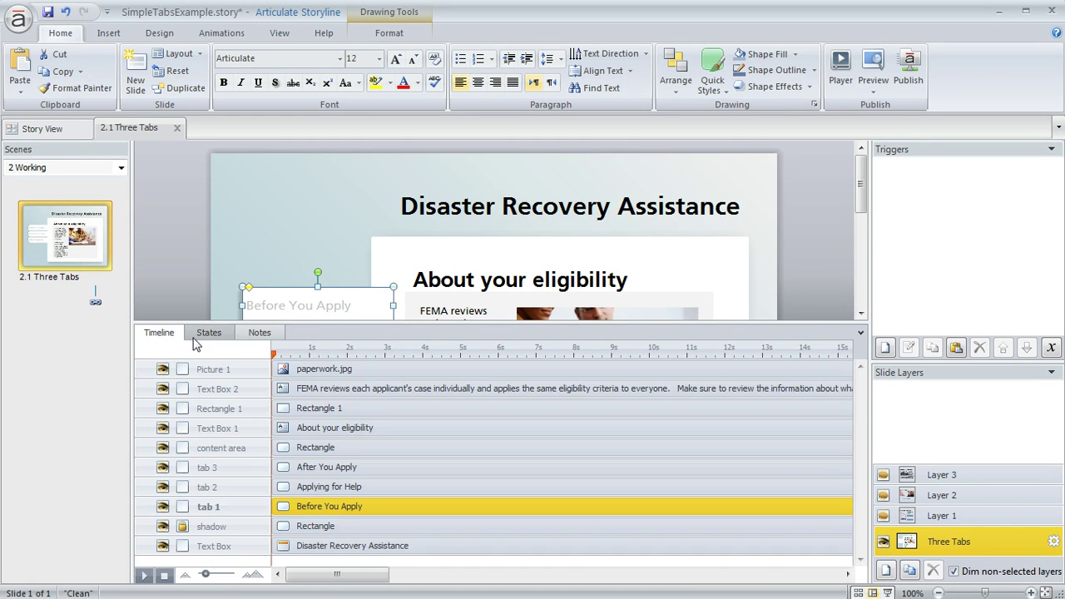
double_click(209, 508)
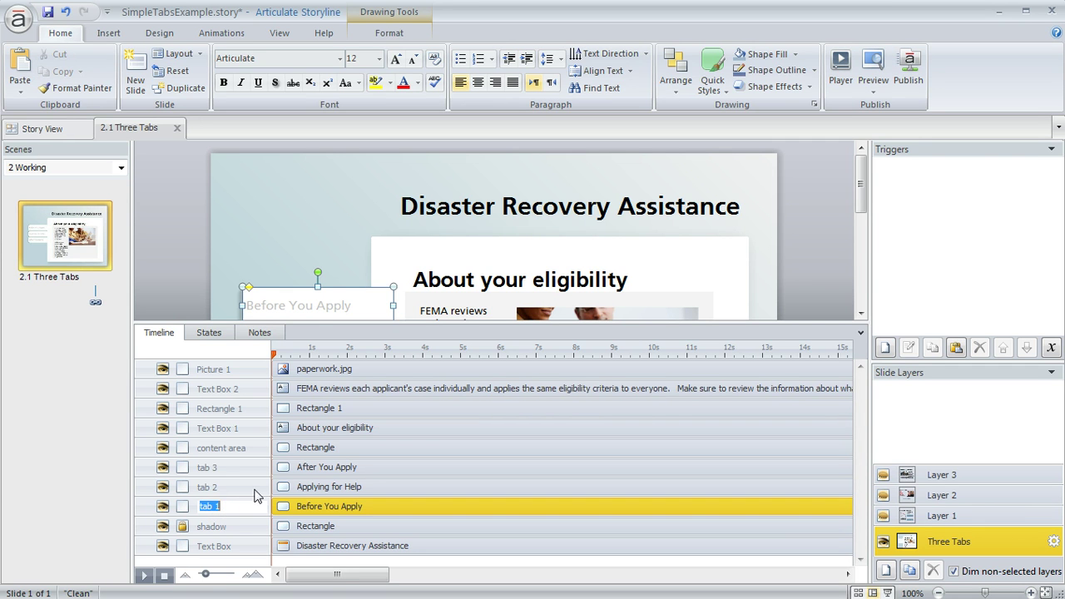
click(219, 488)
click(227, 468)
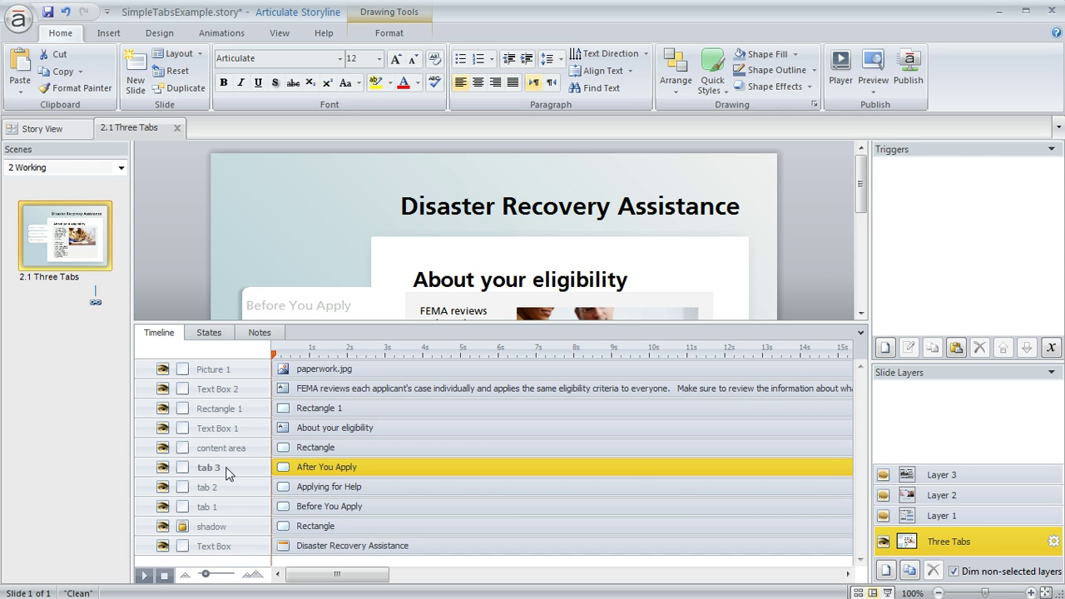
Step: Check the slide's title, eligibility text and picture, then switch to editing Layer 1
click(861, 331)
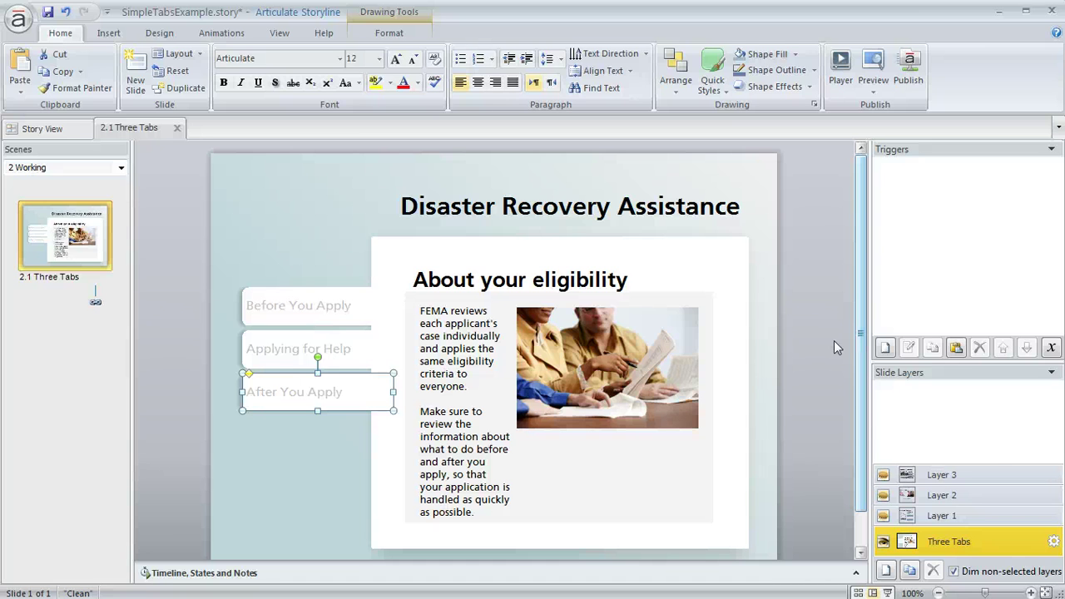
click(501, 286)
click(469, 336)
click(581, 355)
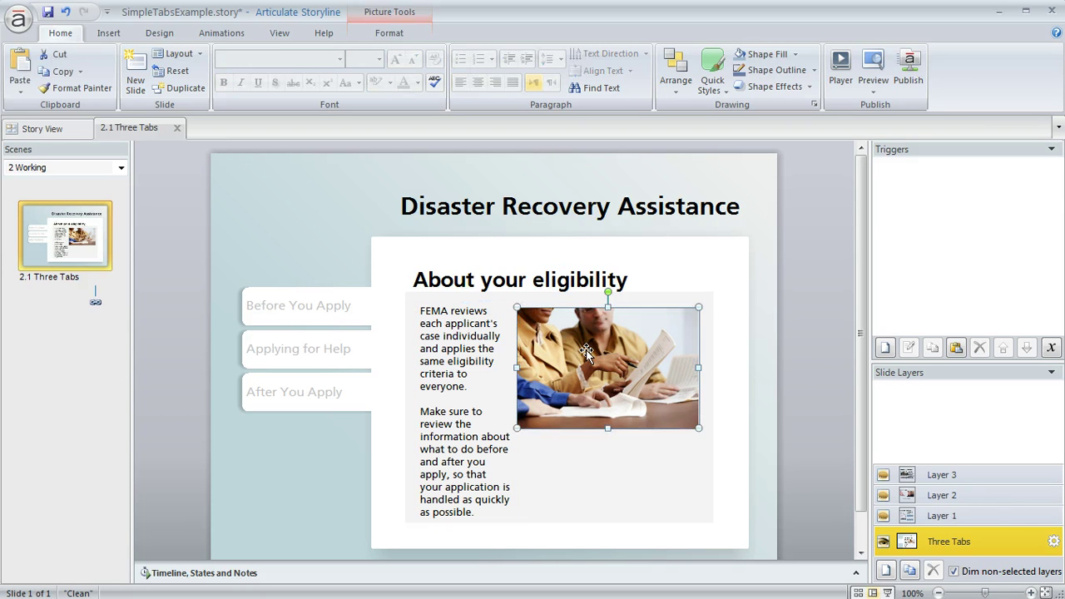
click(997, 516)
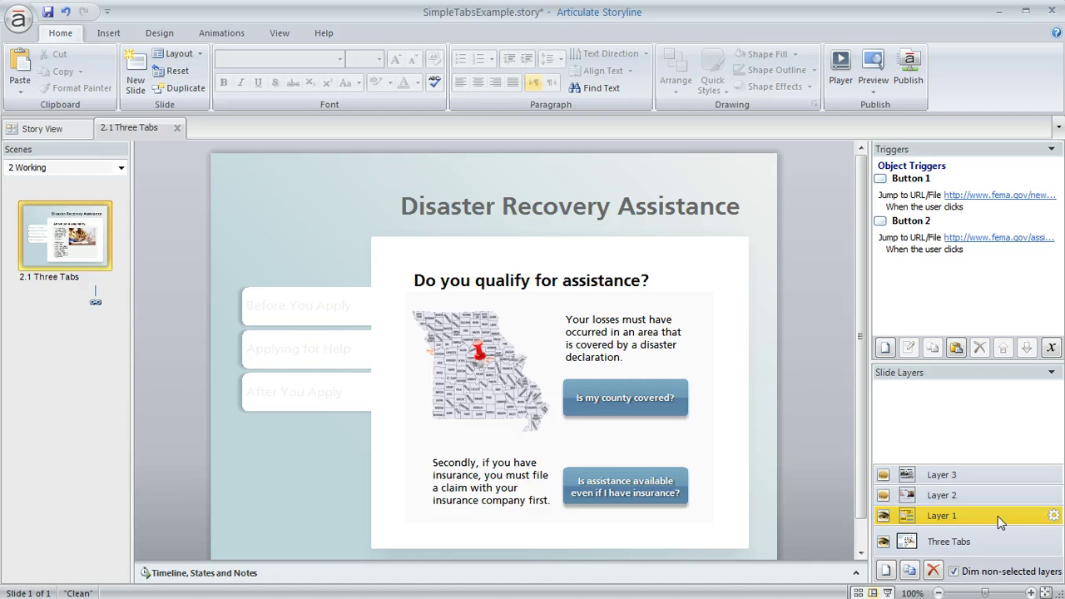
Step: List Layer 1's six objects with the base layer's tab 1–3 objects expanded beneath
click(856, 574)
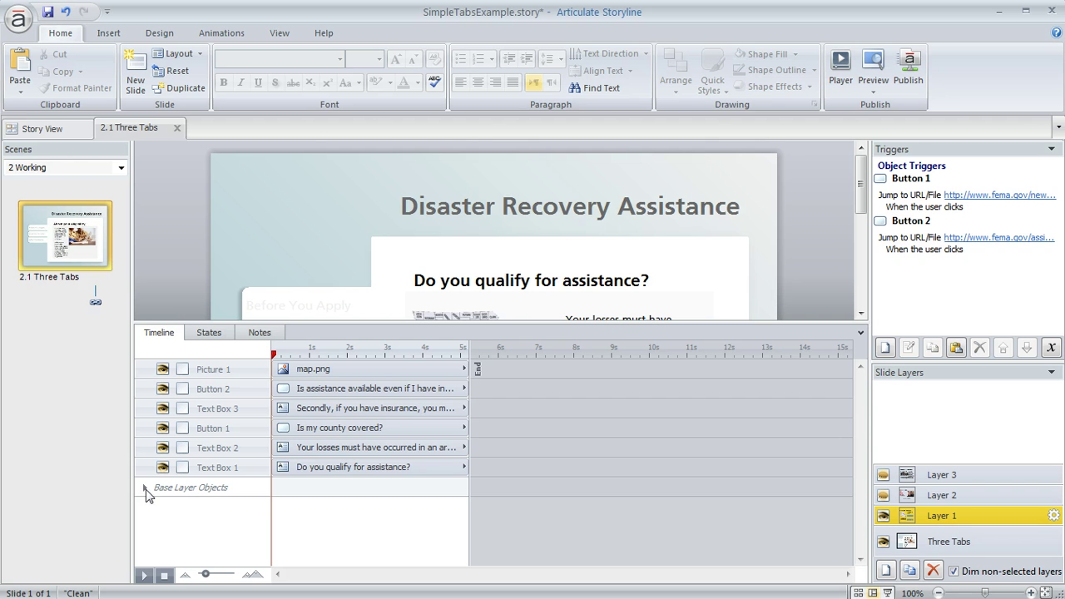
click(144, 488)
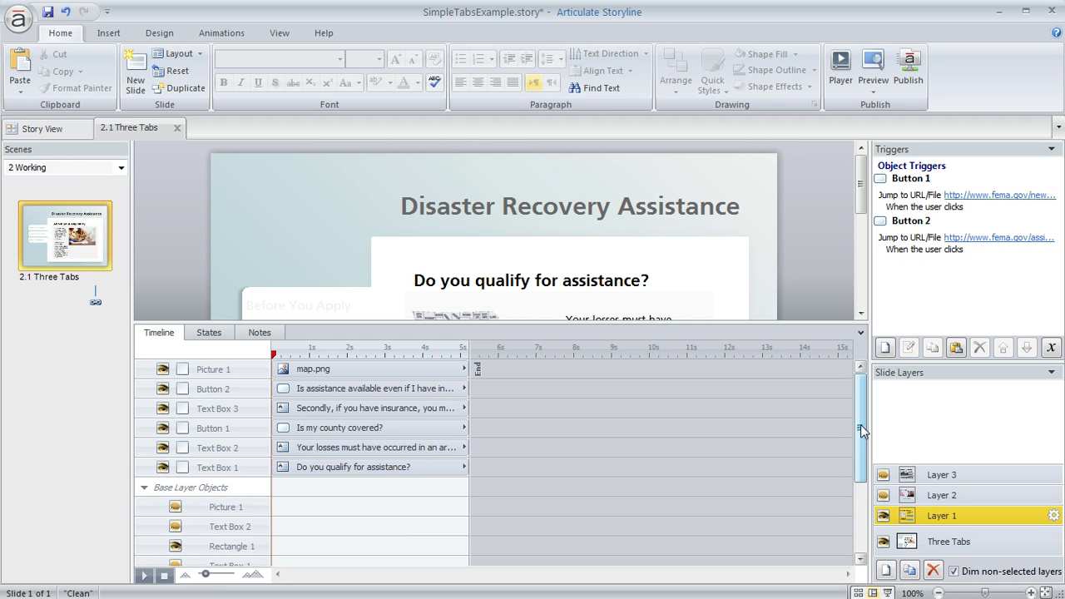
drag(860, 425, 871, 474)
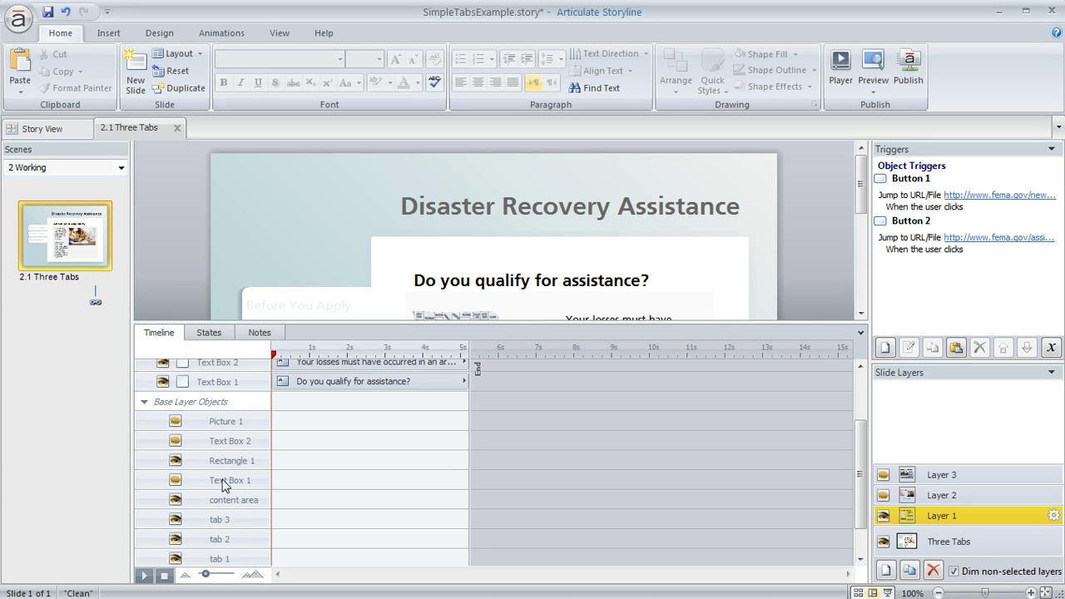
click(175, 481)
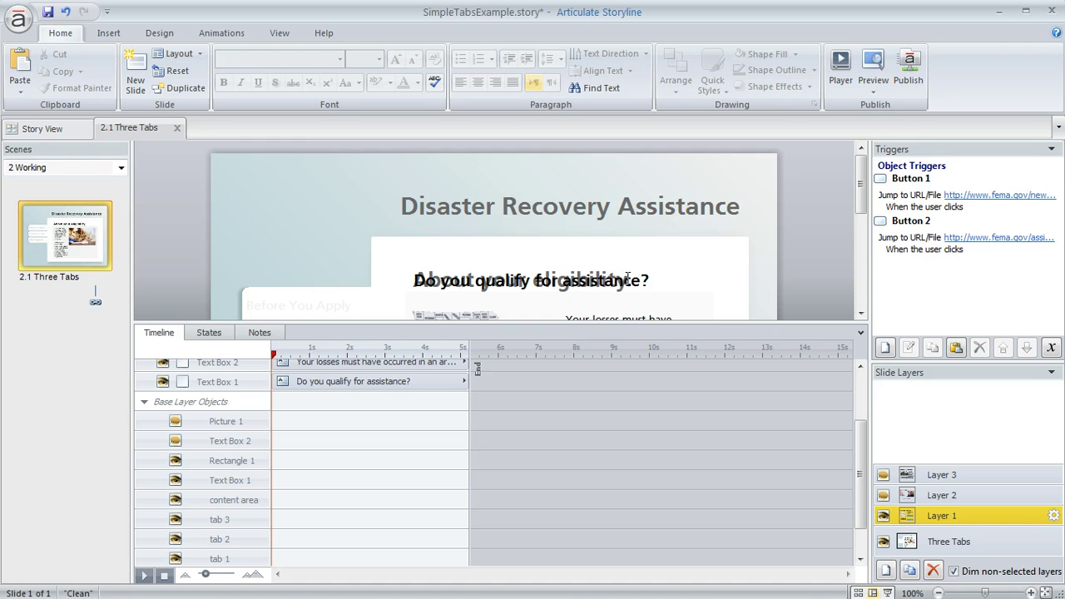
click(175, 481)
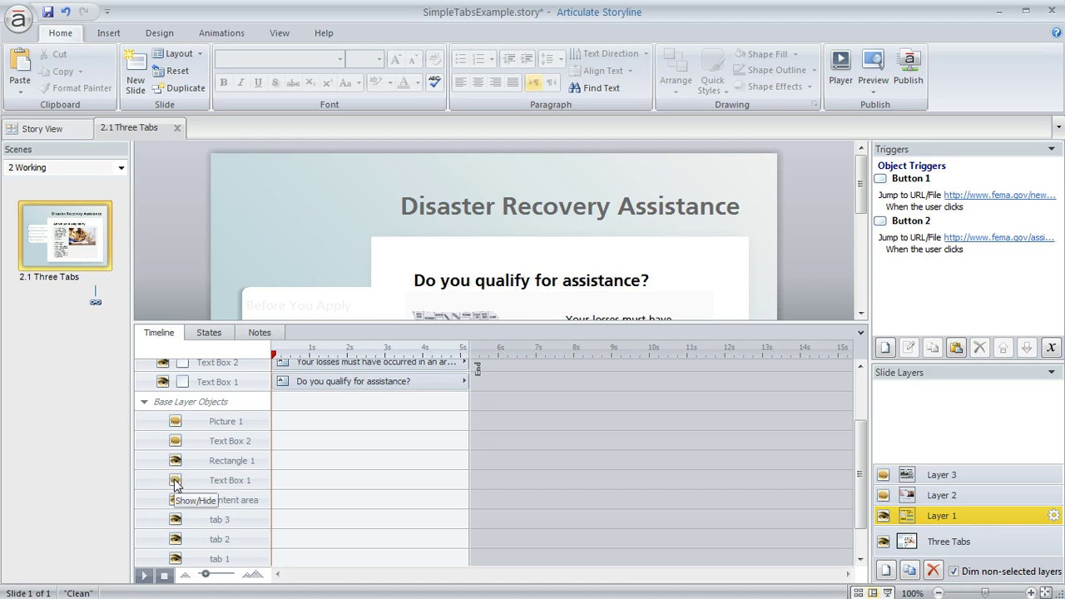
Step: Hide the timeline, go back to the Three Tabs base layer and select Before You Apply
click(862, 333)
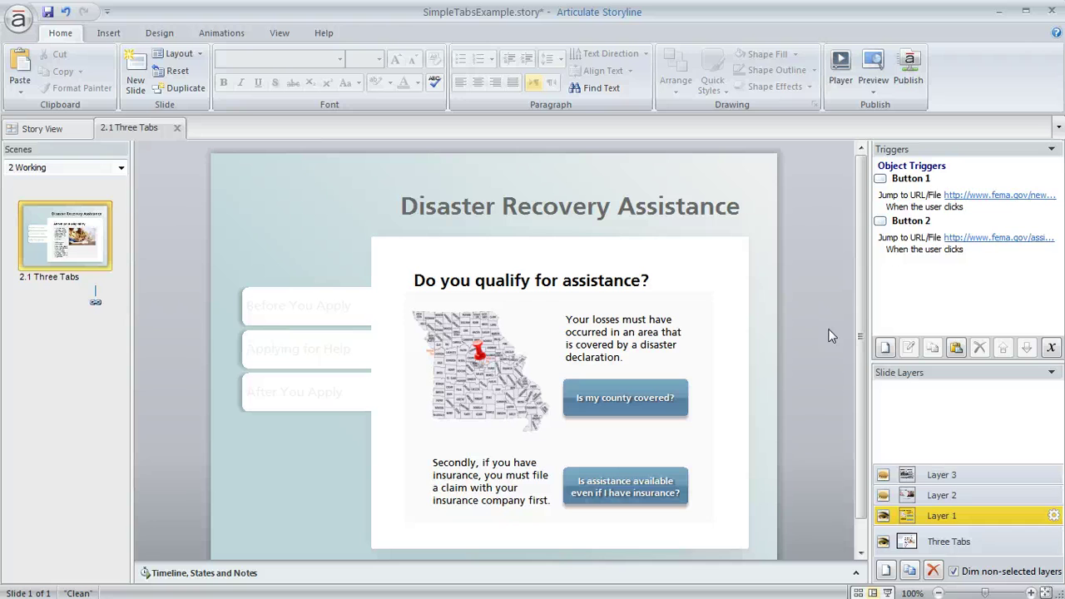
click(965, 542)
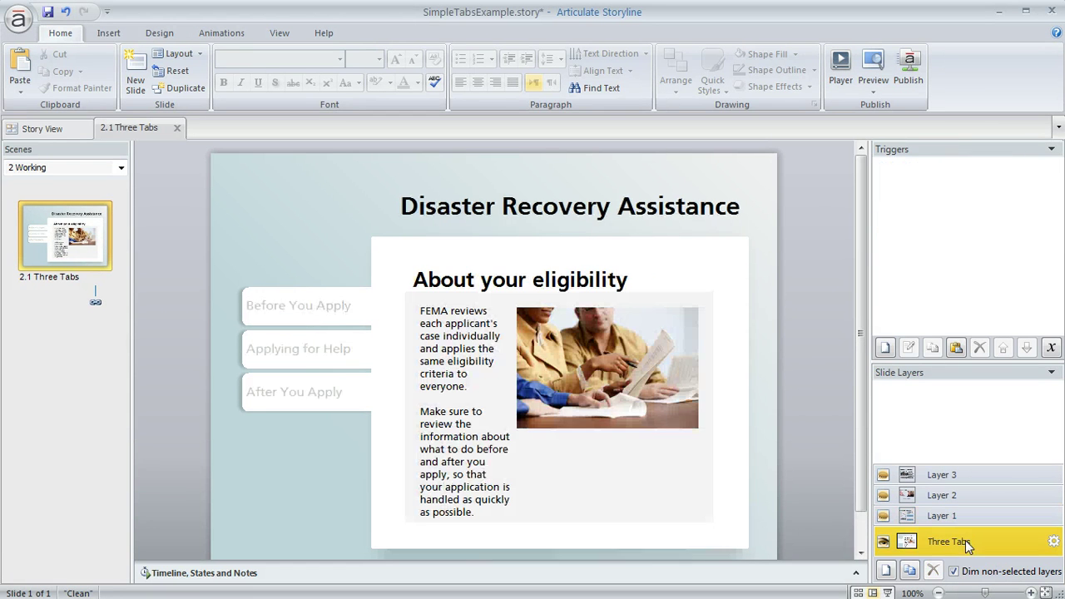
click(301, 295)
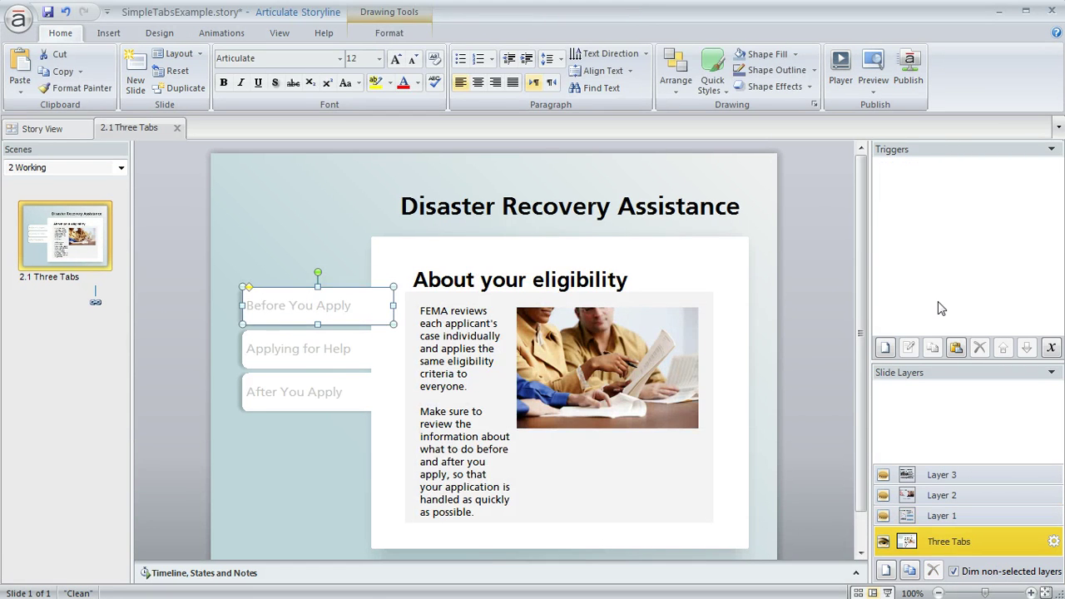
Step: Add a trigger to the Before You Apply tab that shows Layer 1 when clicked
click(886, 349)
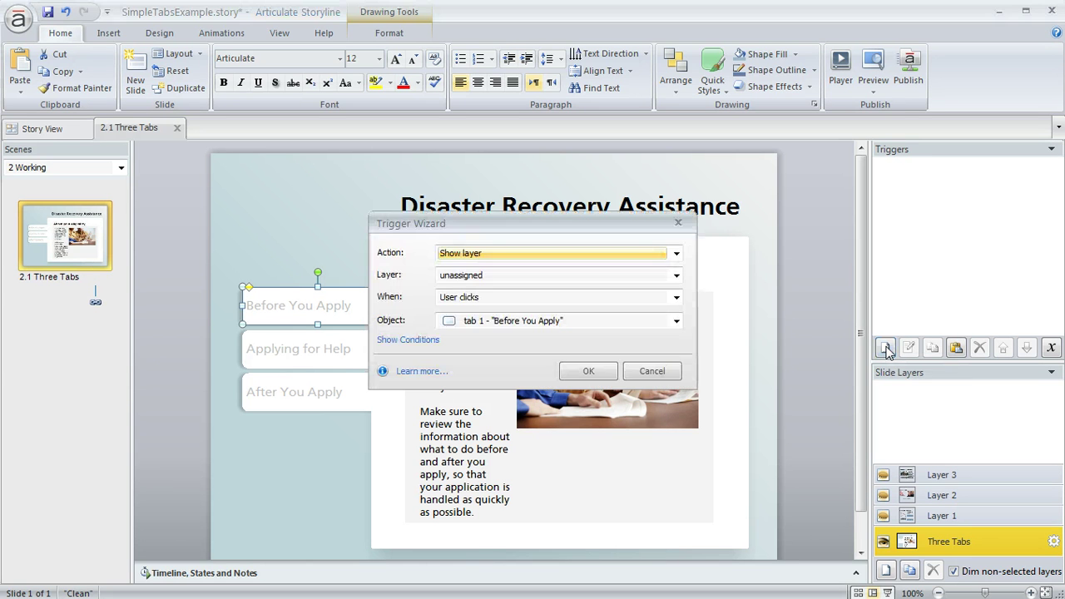
drag(606, 225, 924, 116)
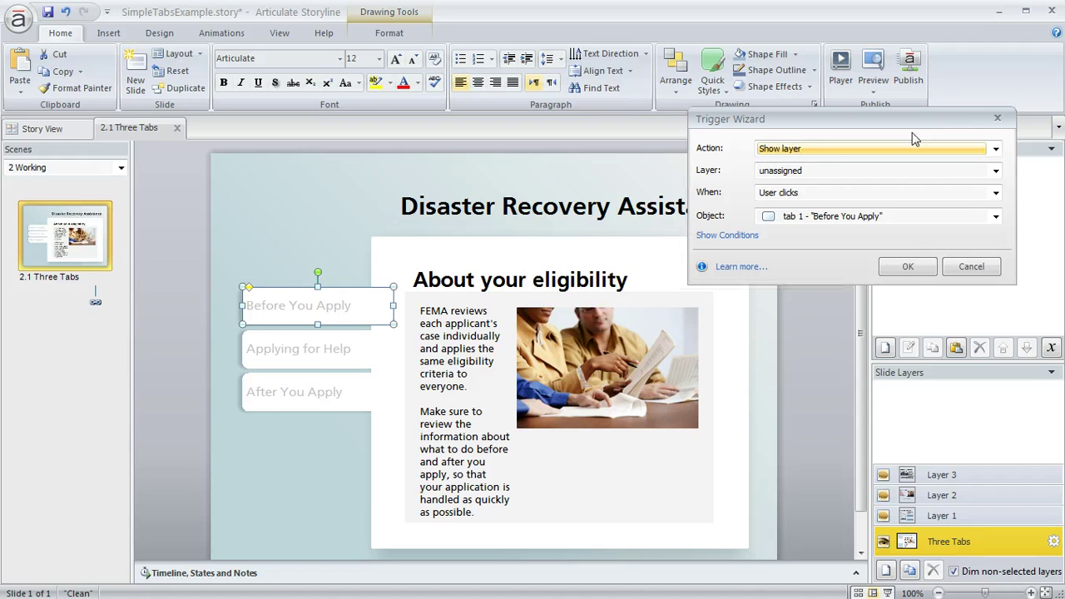
click(995, 149)
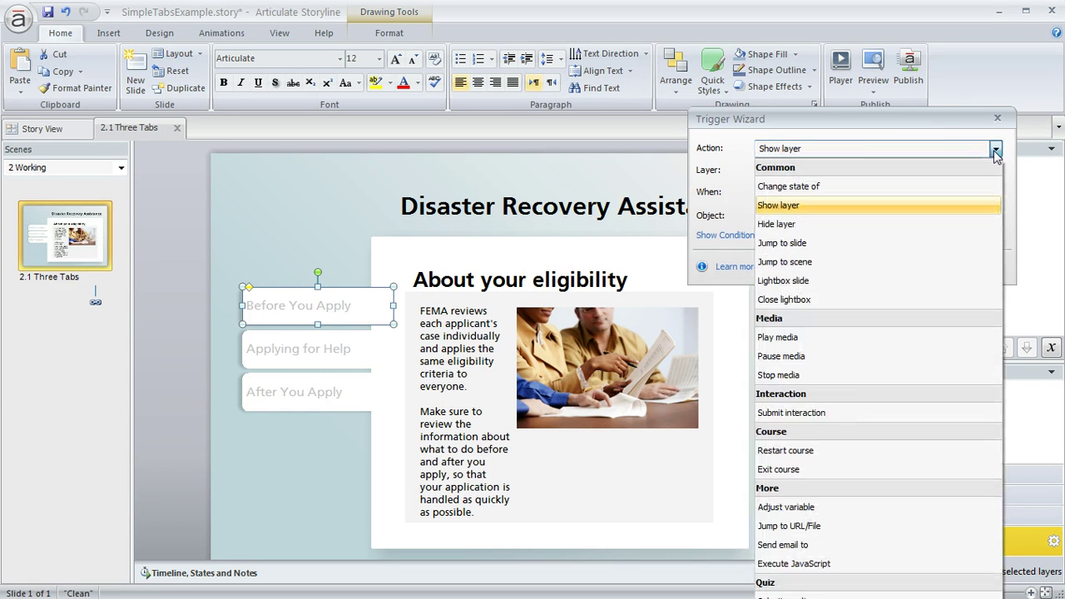
click(840, 205)
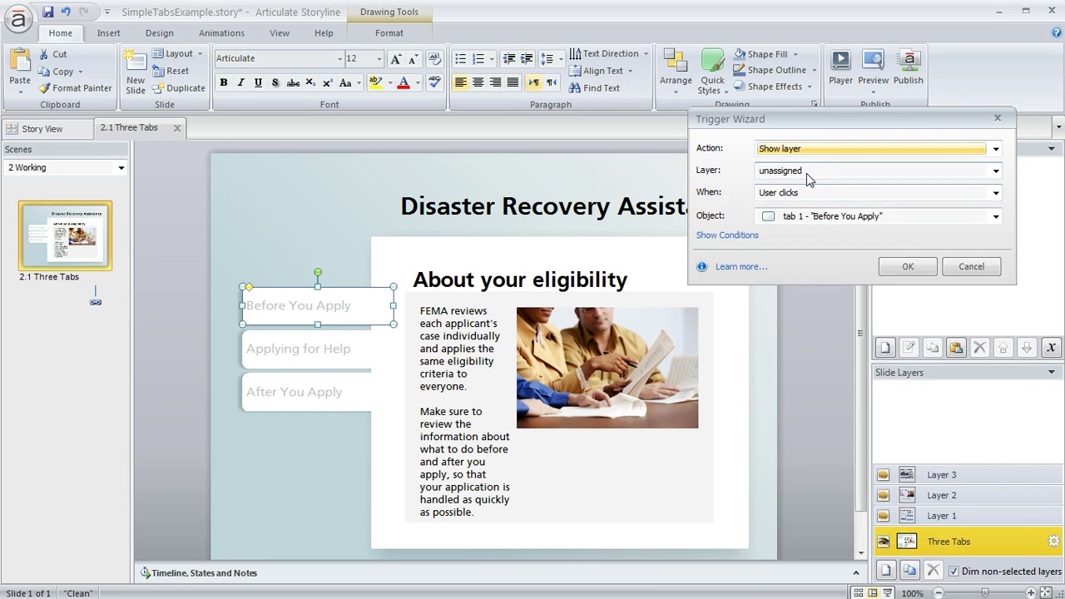
click(806, 173)
click(803, 241)
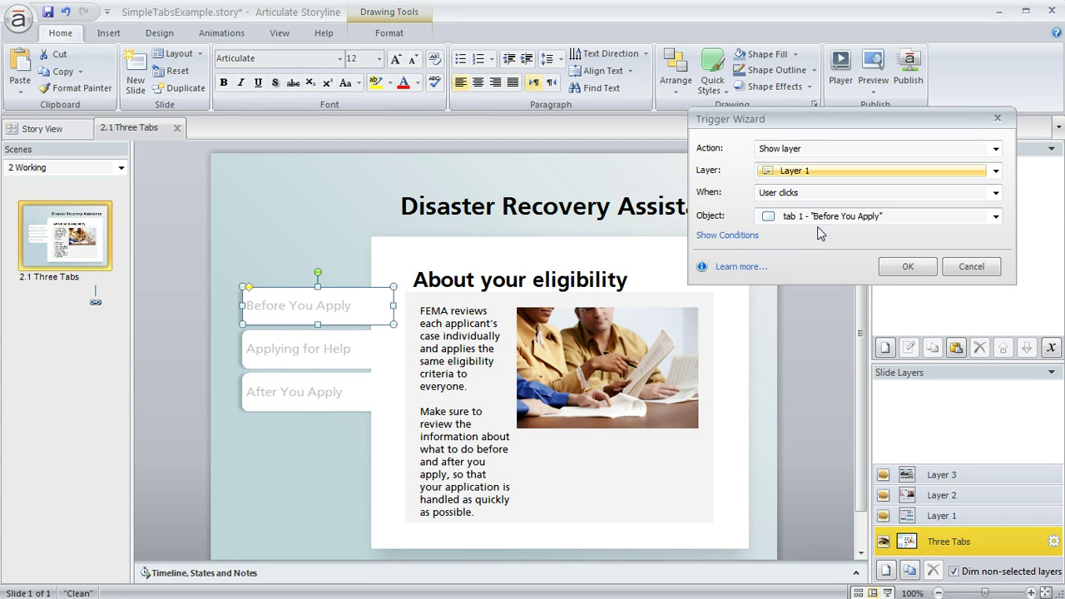
click(907, 266)
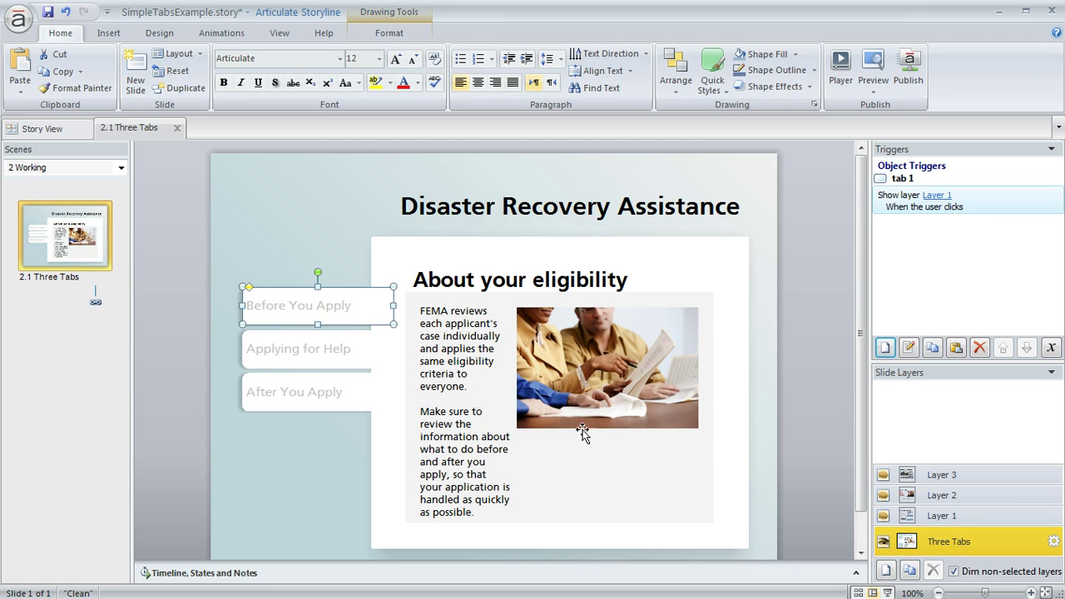
Step: Copy tab 1's Show layer trigger onto the Applying for Help and After You Apply tabs
click(932, 348)
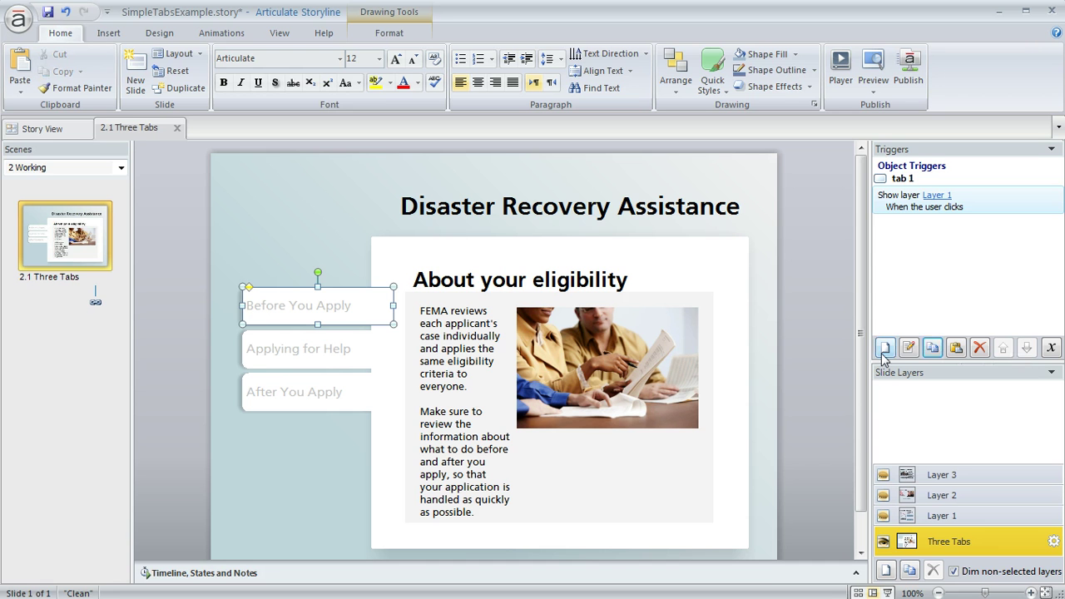
drag(212, 322, 500, 462)
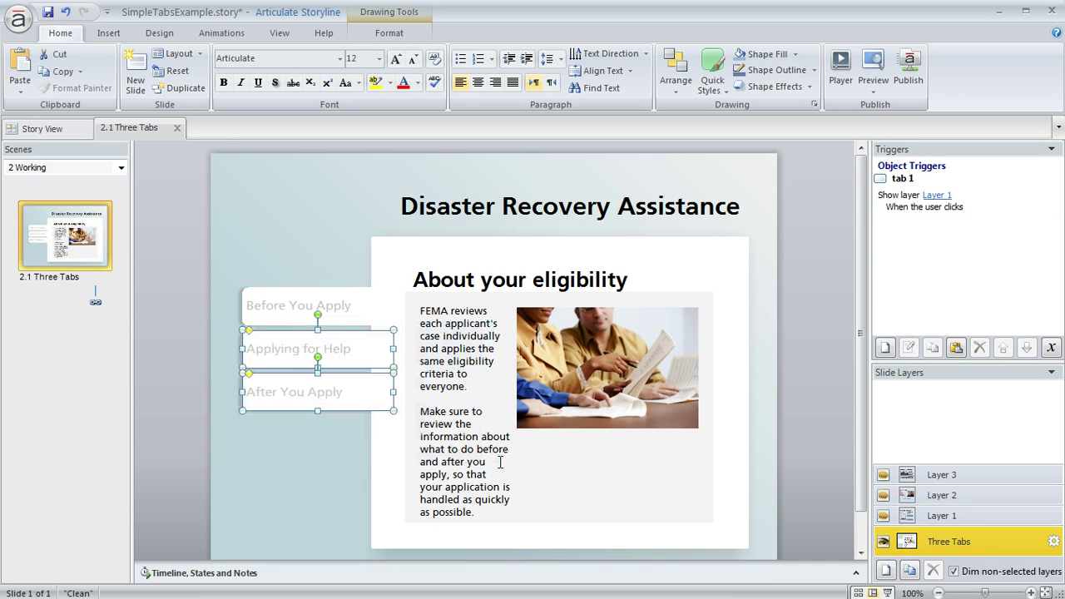
click(955, 347)
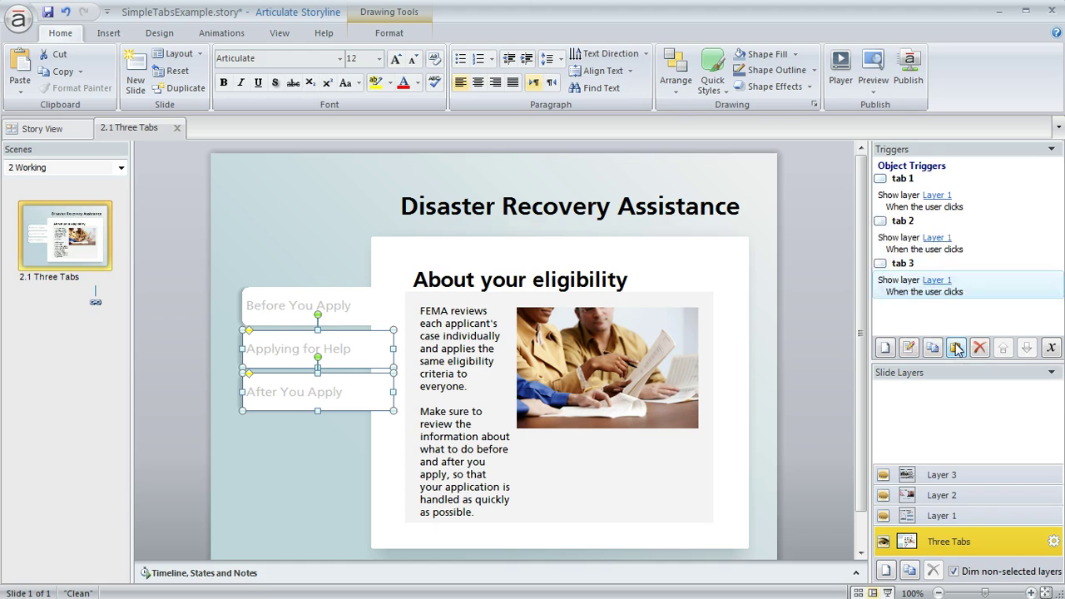
Step: Point the pasted triggers to Layer 2 and Layer 3, then preview this slide
click(939, 240)
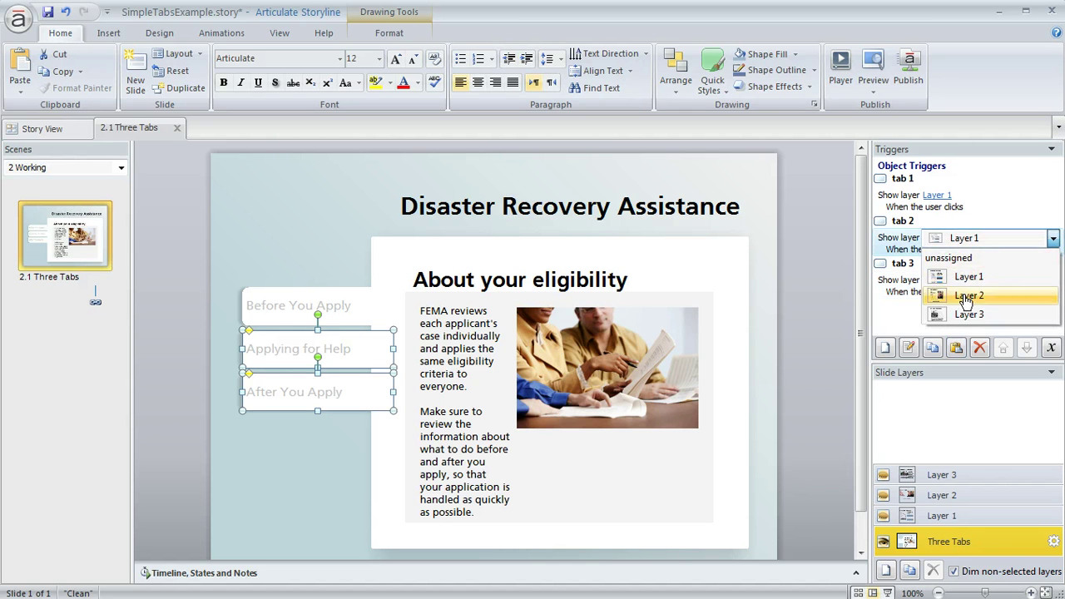
click(967, 296)
click(945, 280)
click(969, 356)
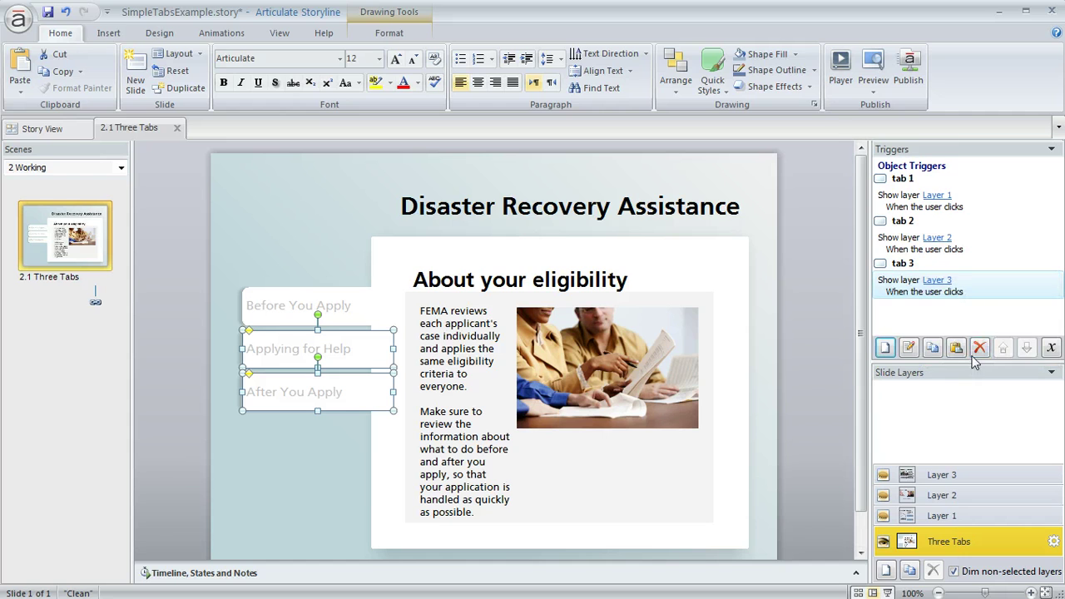
click(873, 88)
click(889, 110)
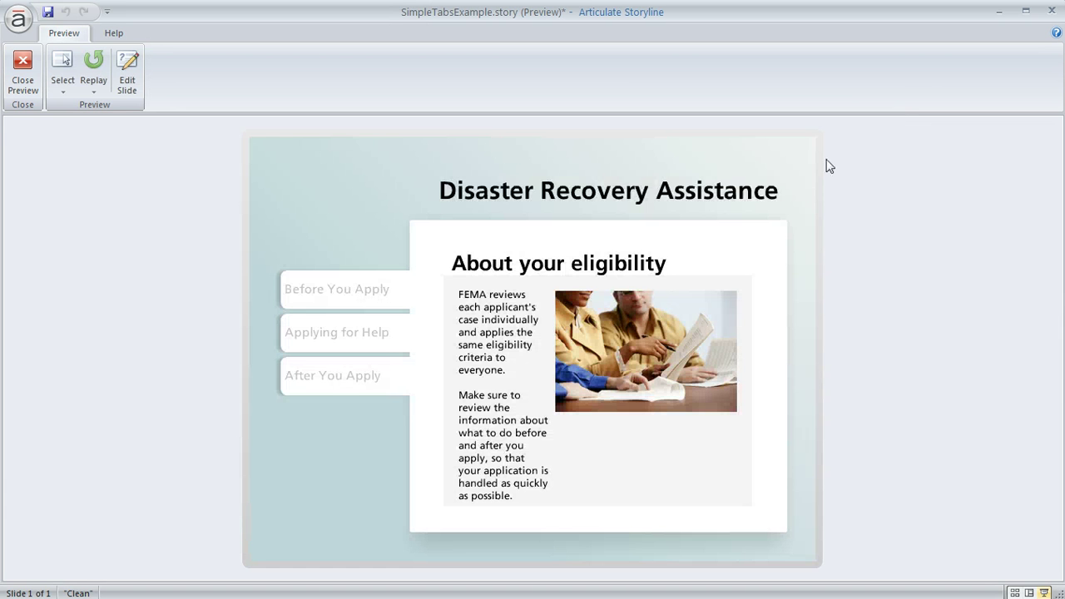
Step: Click Before You Apply, Applying for Help and After You Apply repeatedly in the preview, then close it
click(329, 297)
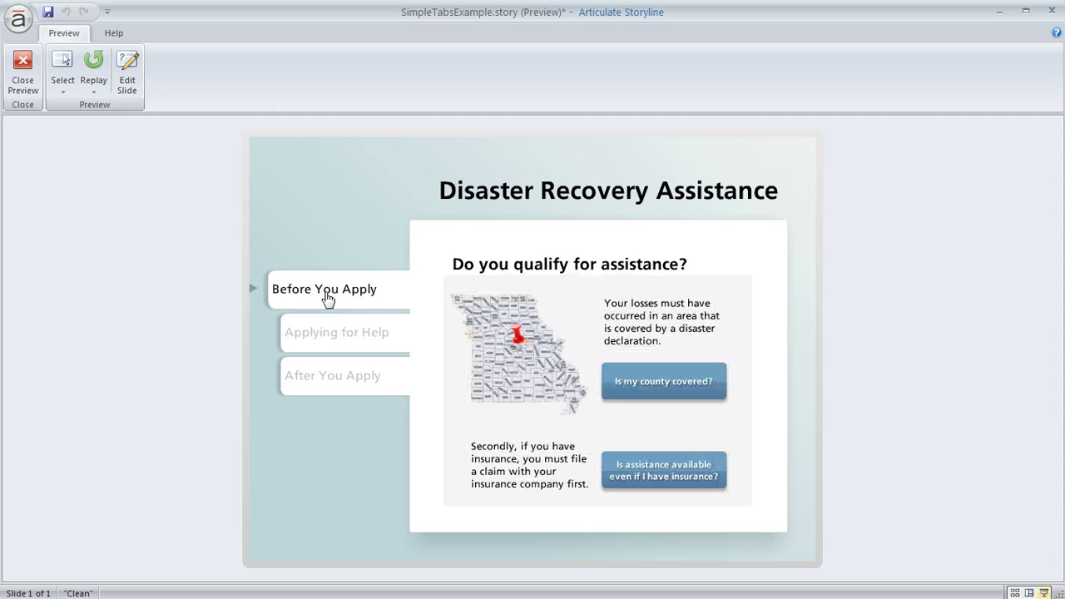
click(320, 380)
click(322, 341)
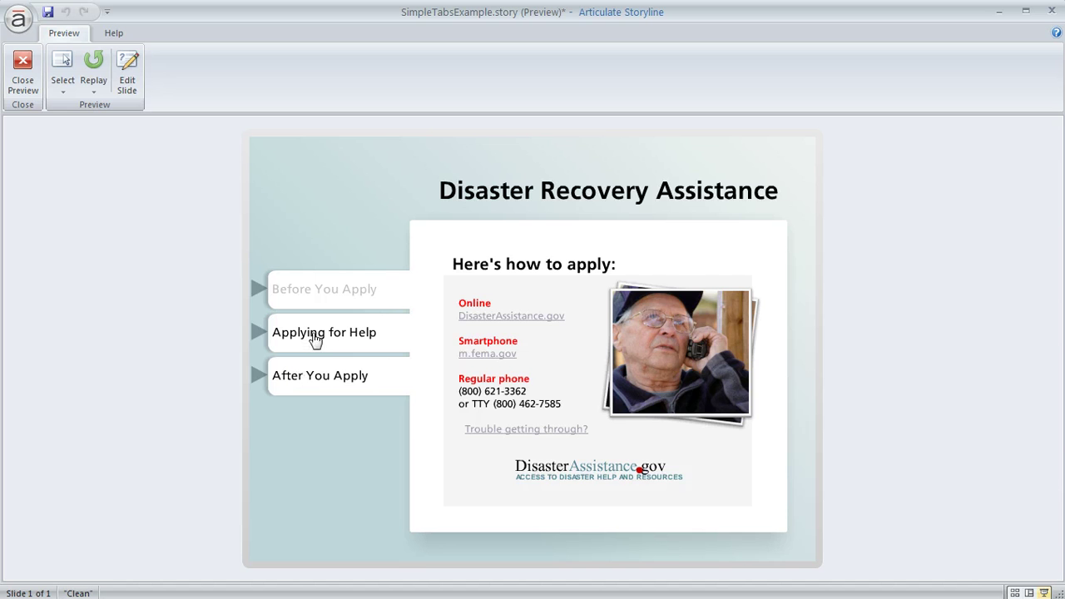
click(308, 298)
click(315, 336)
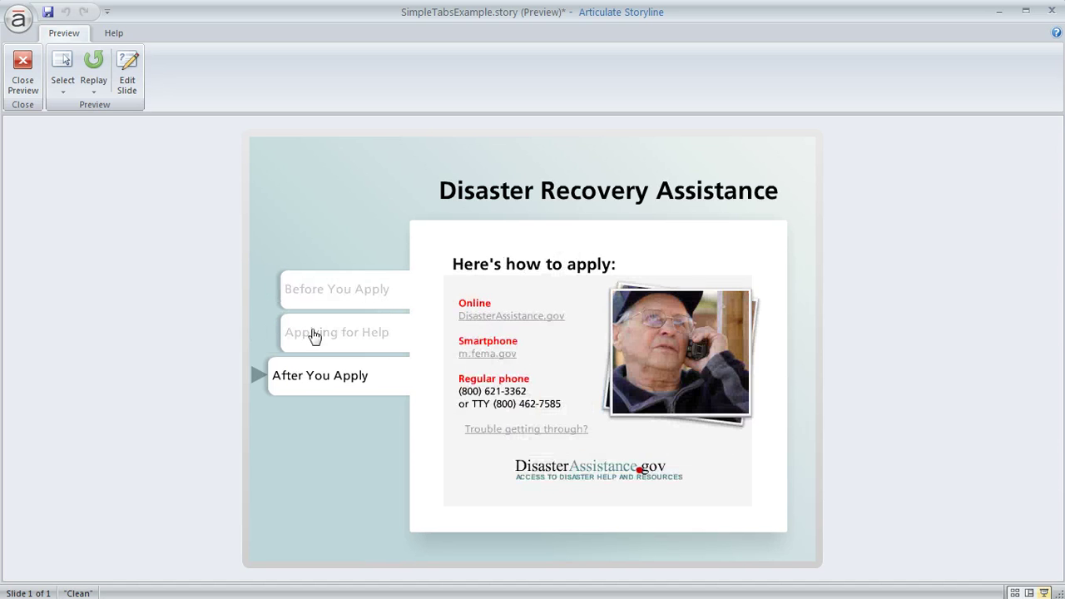
click(310, 376)
click(312, 339)
click(312, 301)
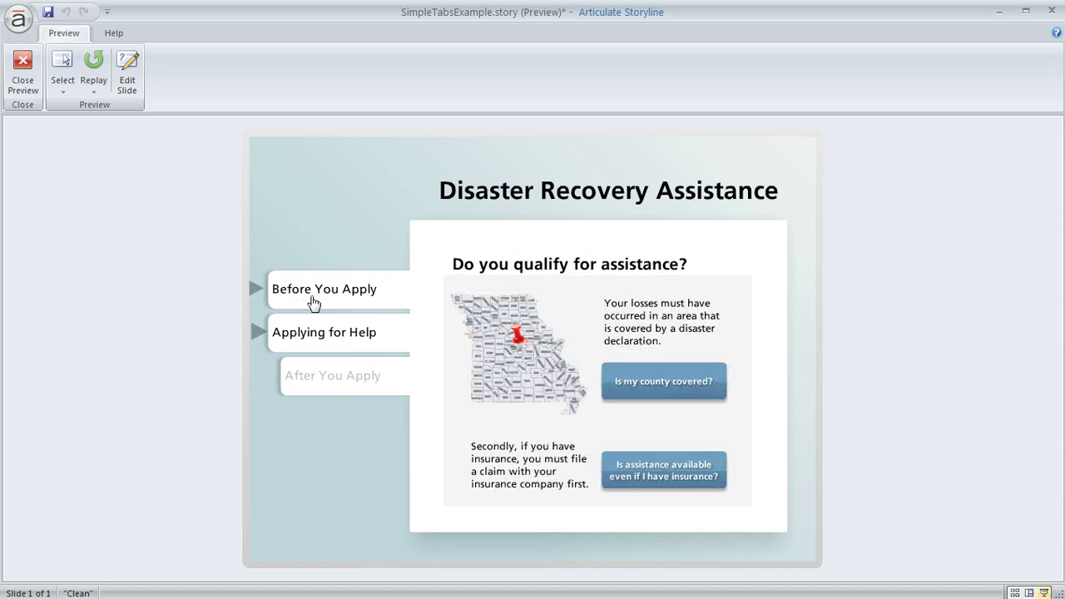
click(319, 381)
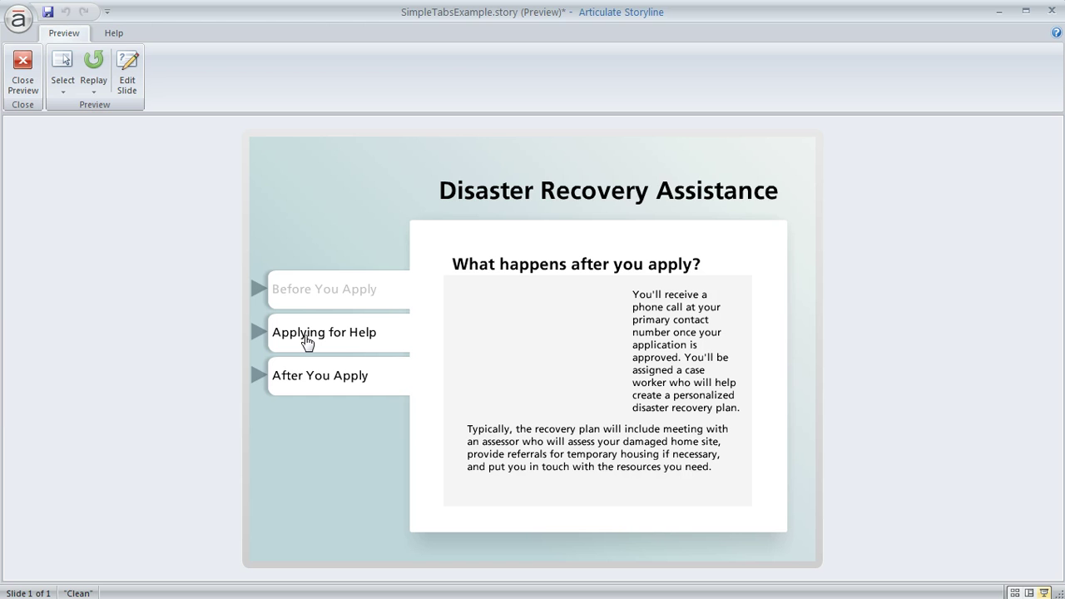
click(23, 66)
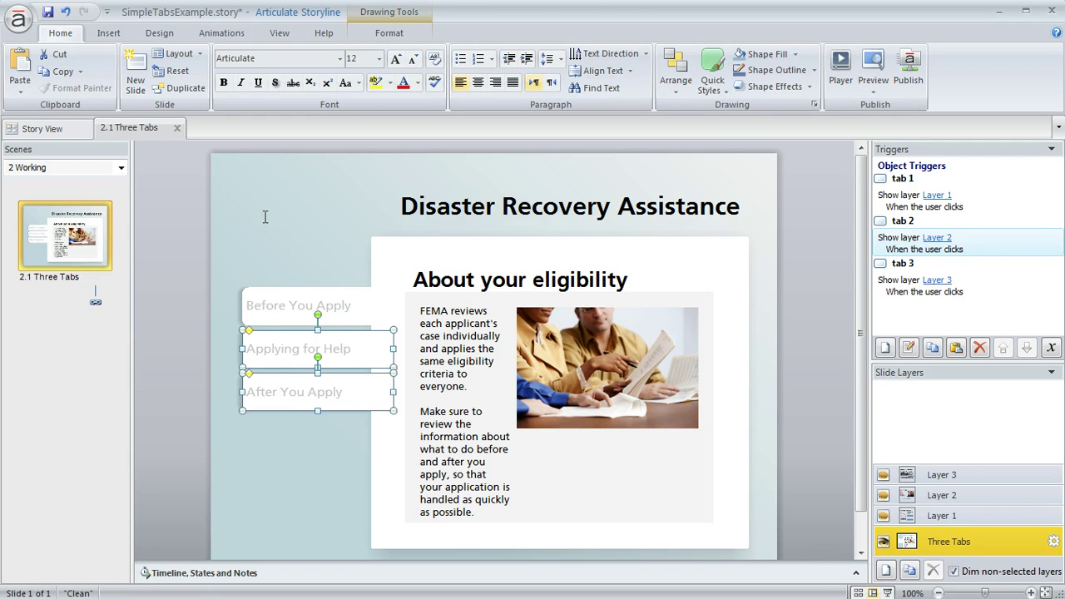
Step: Add all three tab shapes to Button set 1 and start a preview of this slide
click(194, 208)
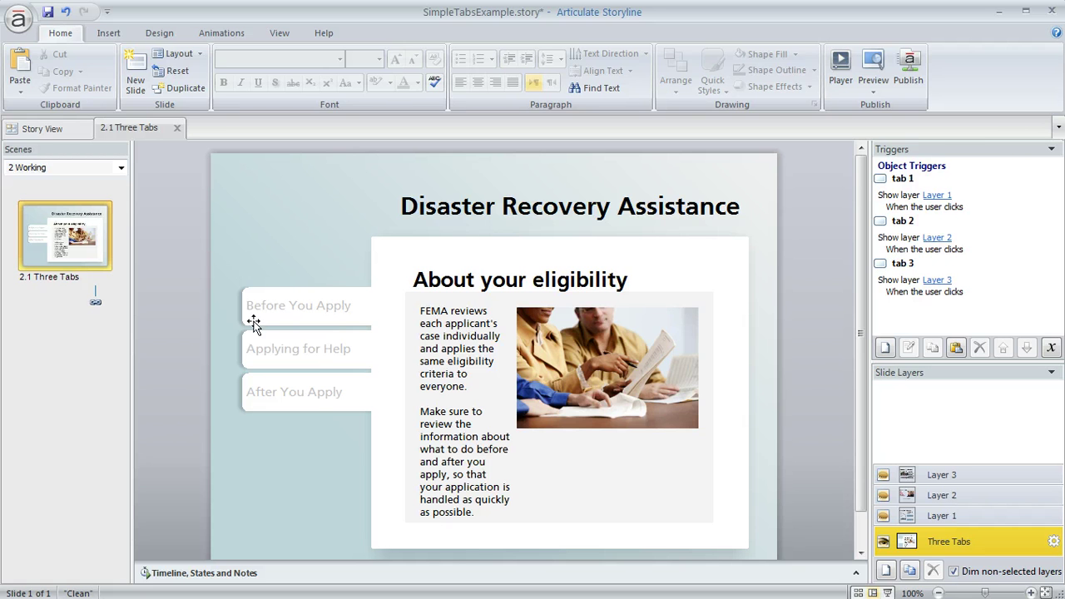
mouse_move(197, 258)
mouse_down()
mouse_move(264, 334)
mouse_move(401, 424)
mouse_move(391, 445)
mouse_up()
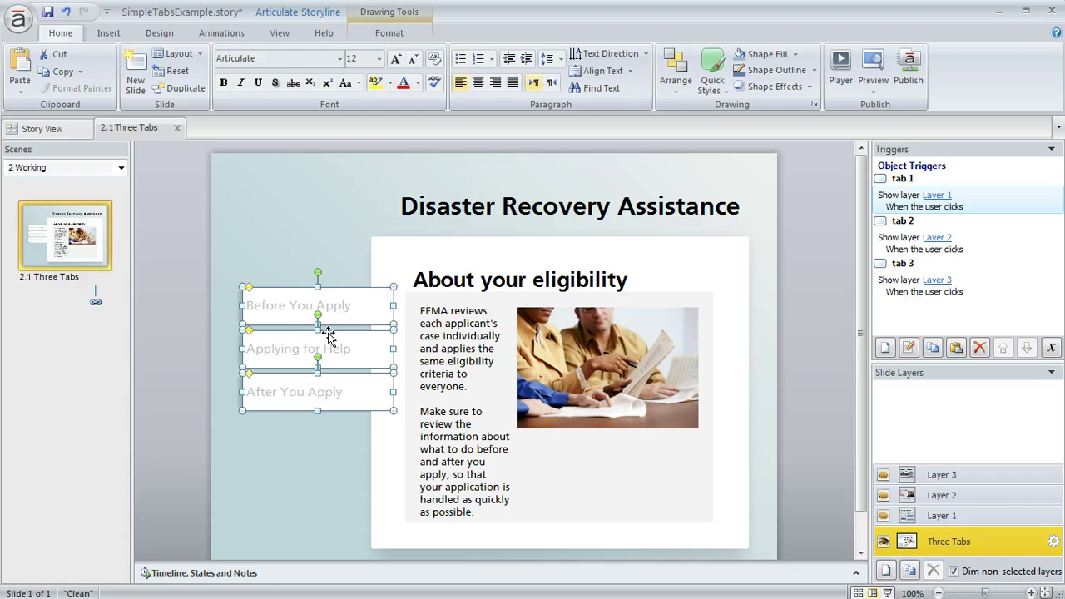
right_click(299, 295)
mouse_move(375, 356)
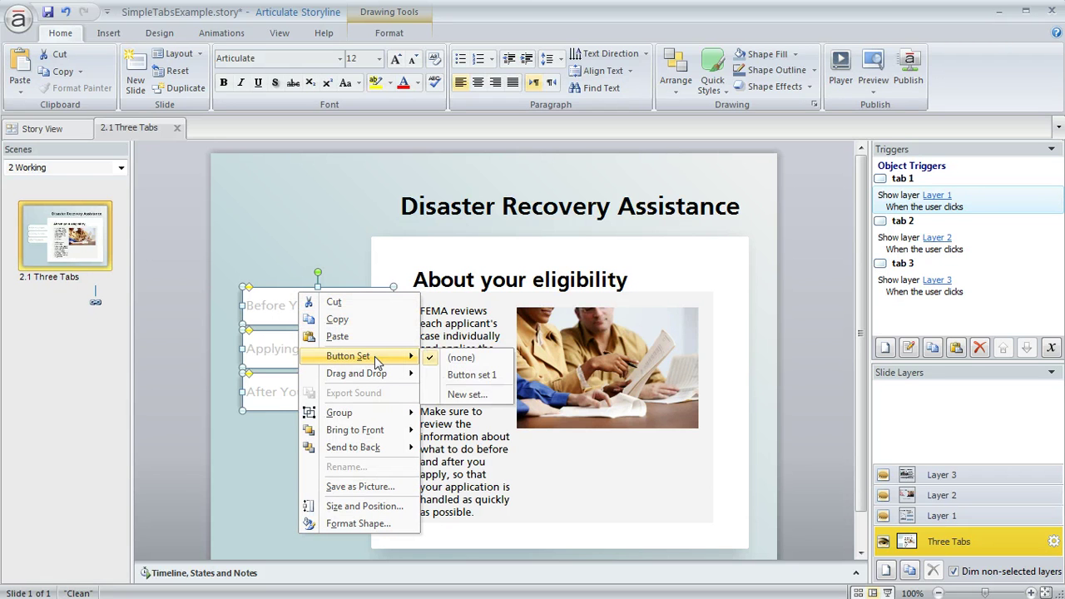
click(471, 376)
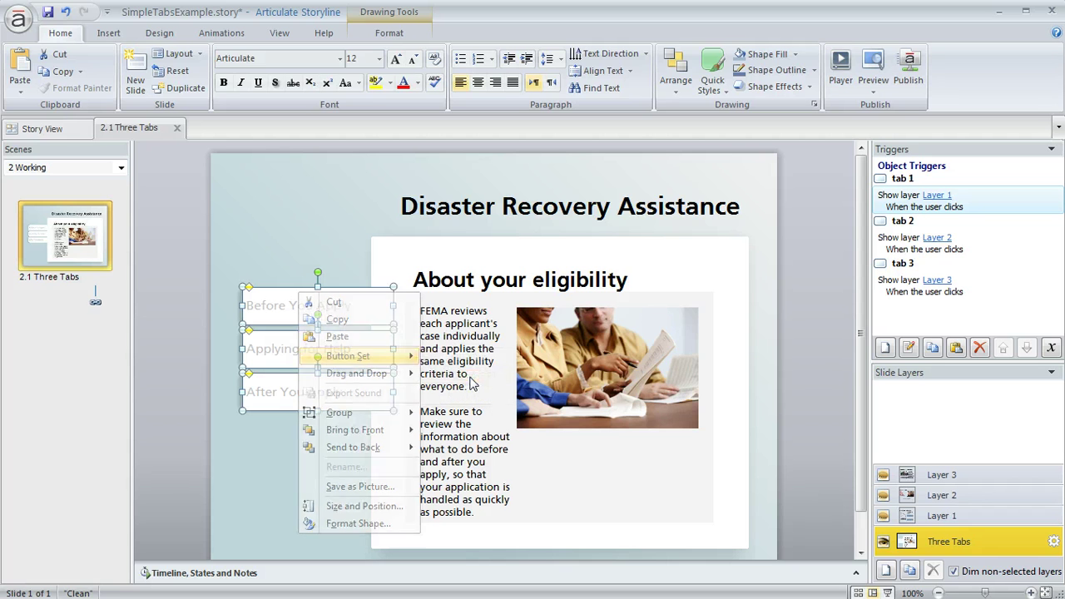
click(873, 91)
click(900, 106)
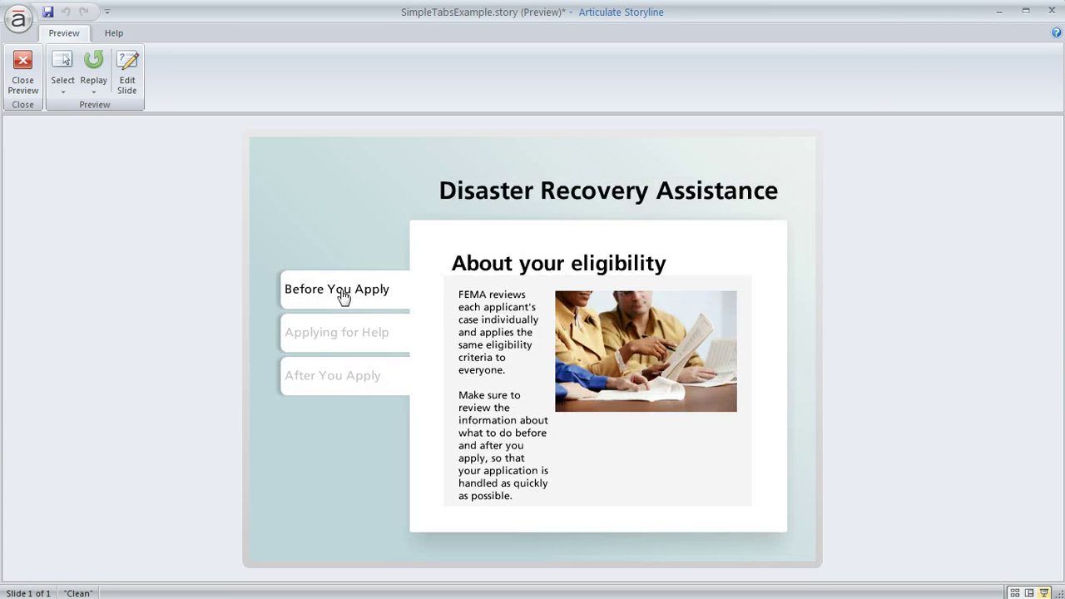
Step: Click Before You Apply, Applying for Help and After You Apply to confirm only one tab stays selected
click(344, 297)
click(320, 337)
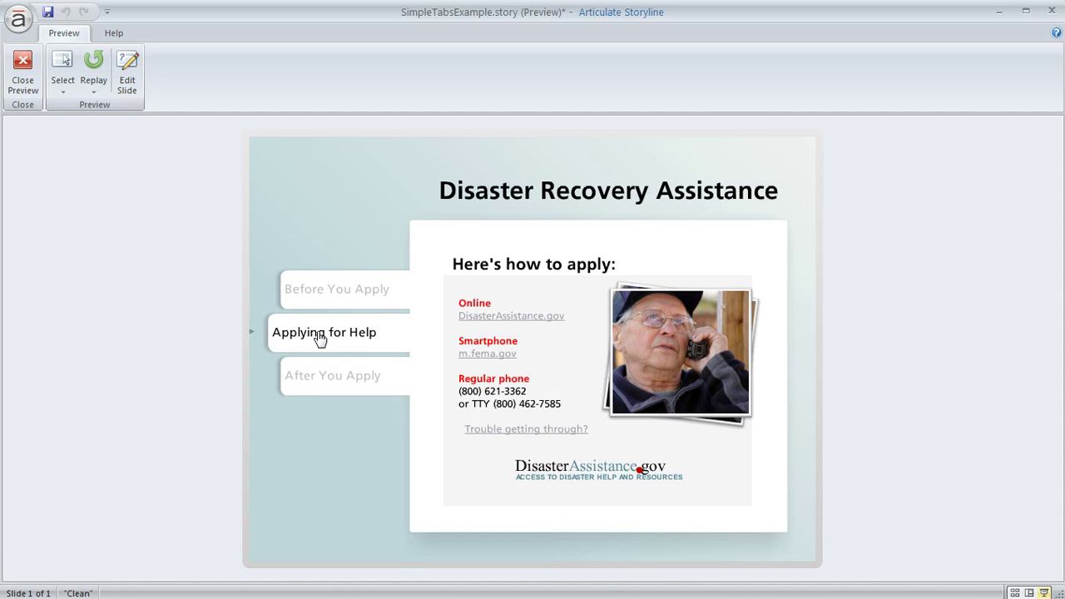
click(312, 380)
click(315, 339)
click(315, 298)
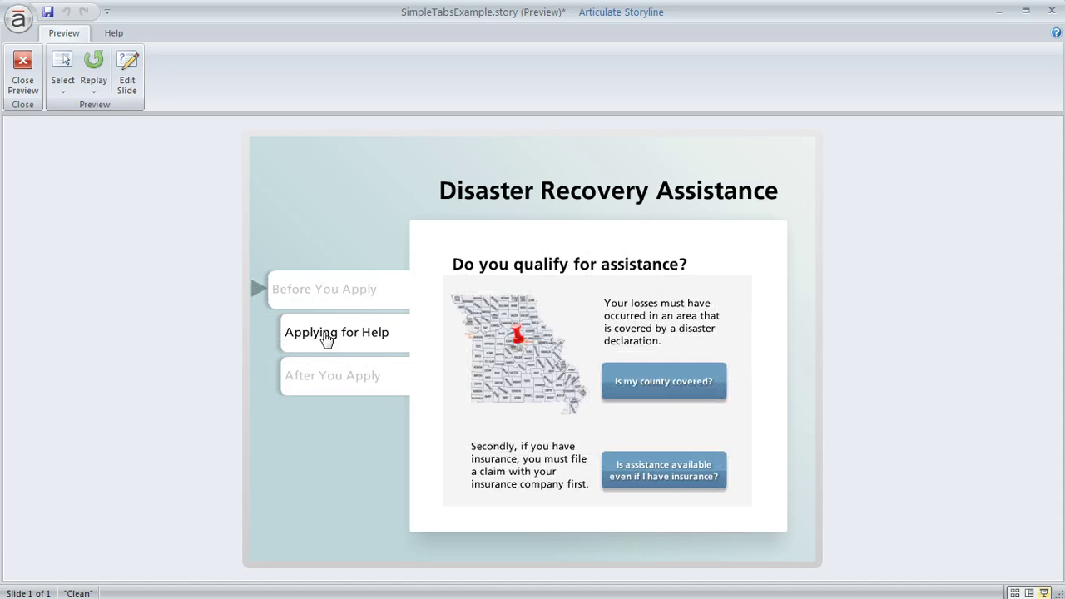